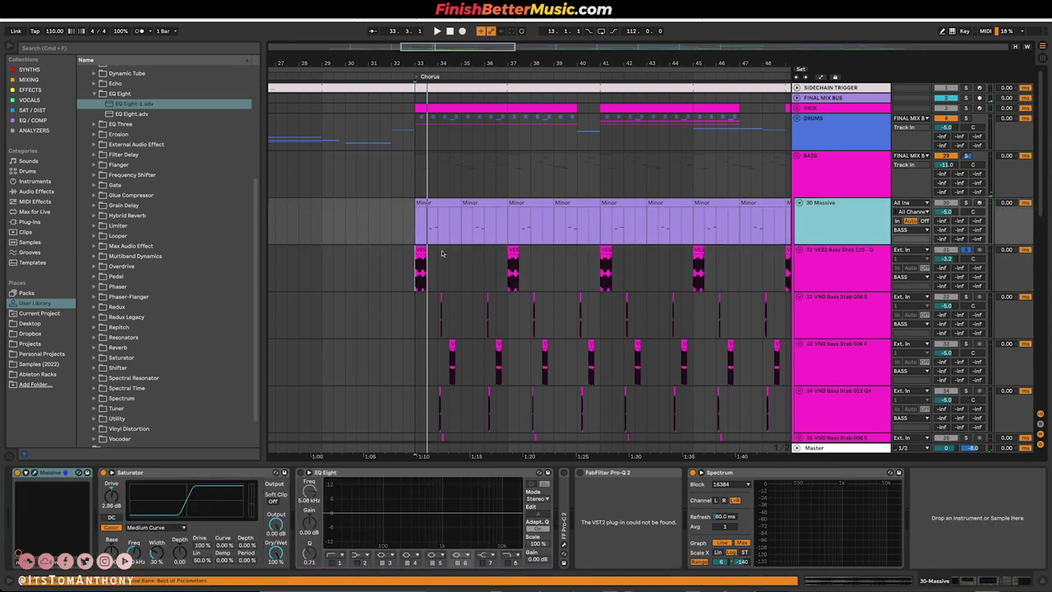
- Play the soloed Massive track in the chorus and select the half bar before bar 34 in its clip
key(space)
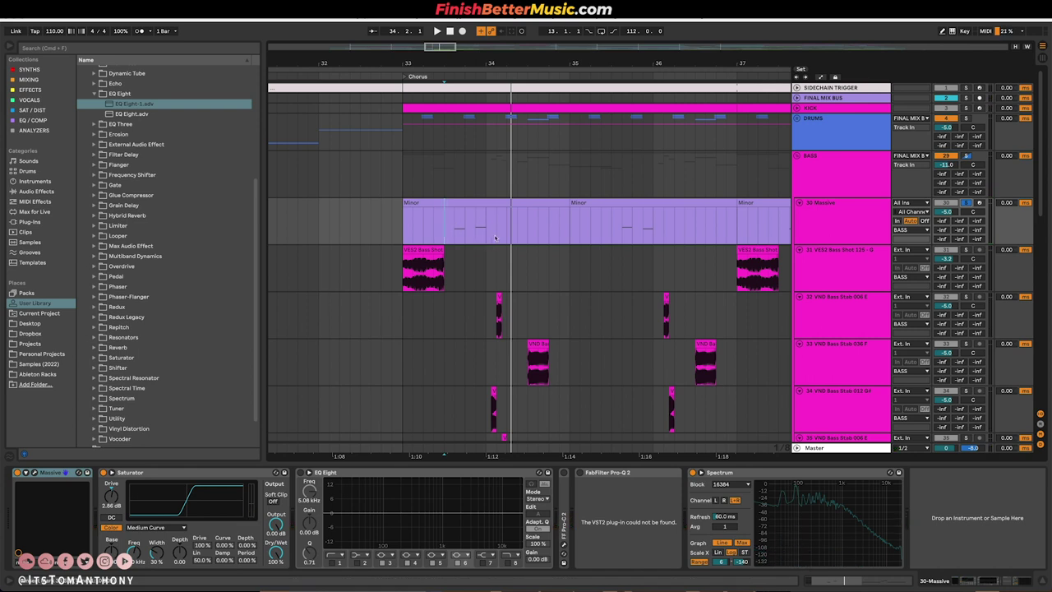
click(448, 232)
drag(450, 227, 486, 223)
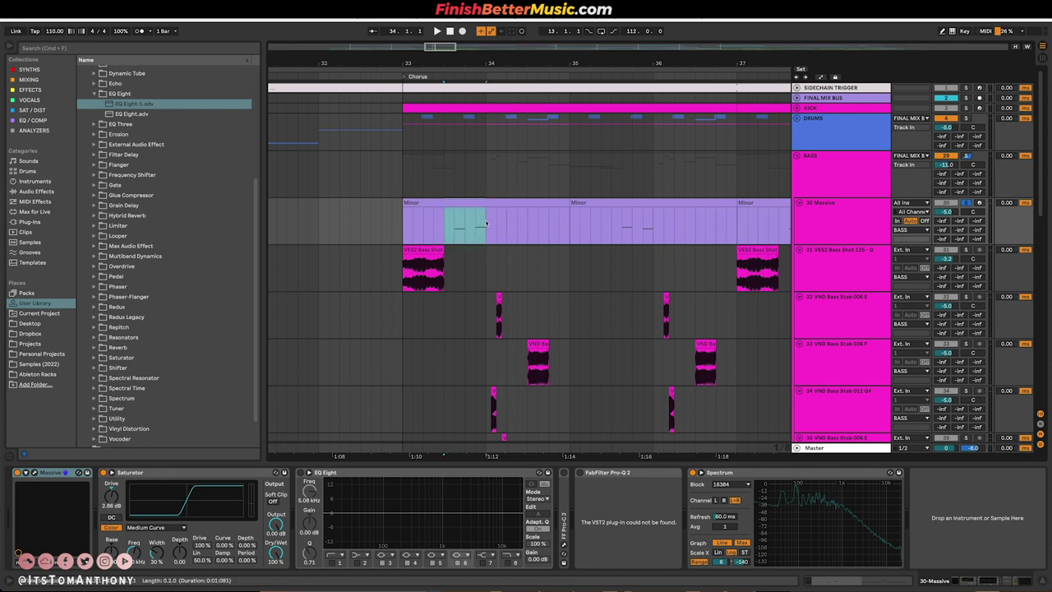
- Switch to Finder, preview the bass shot samples in the MID TEMPO Sample Pack folder starting with BASS SHOT (F).wav, and return to Ableton Live
key(ctrl+Left)
click(451, 150)
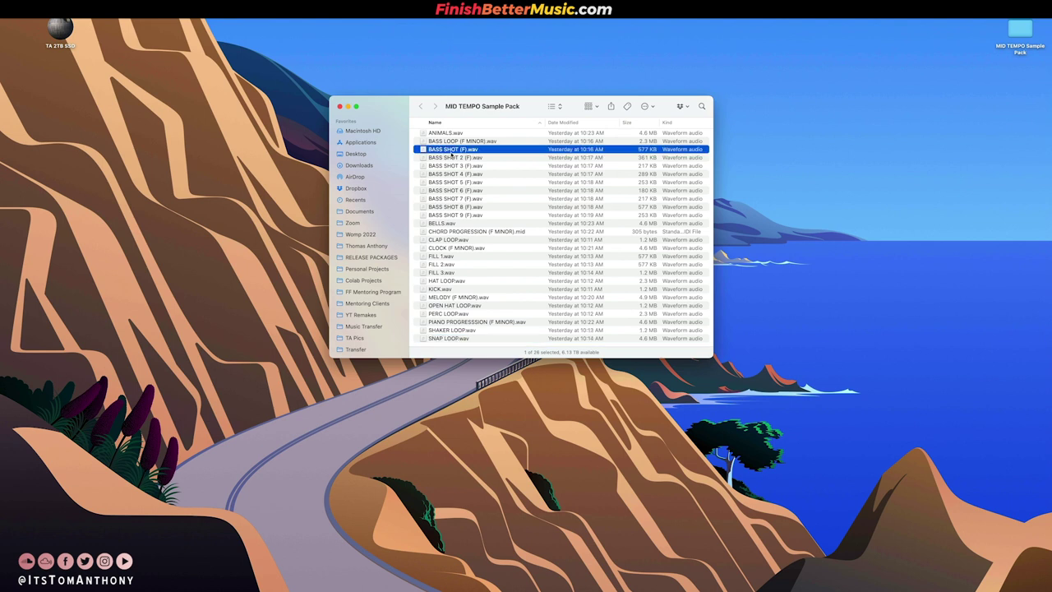
key(space)
key(Down)
key(Down)
key(Down)
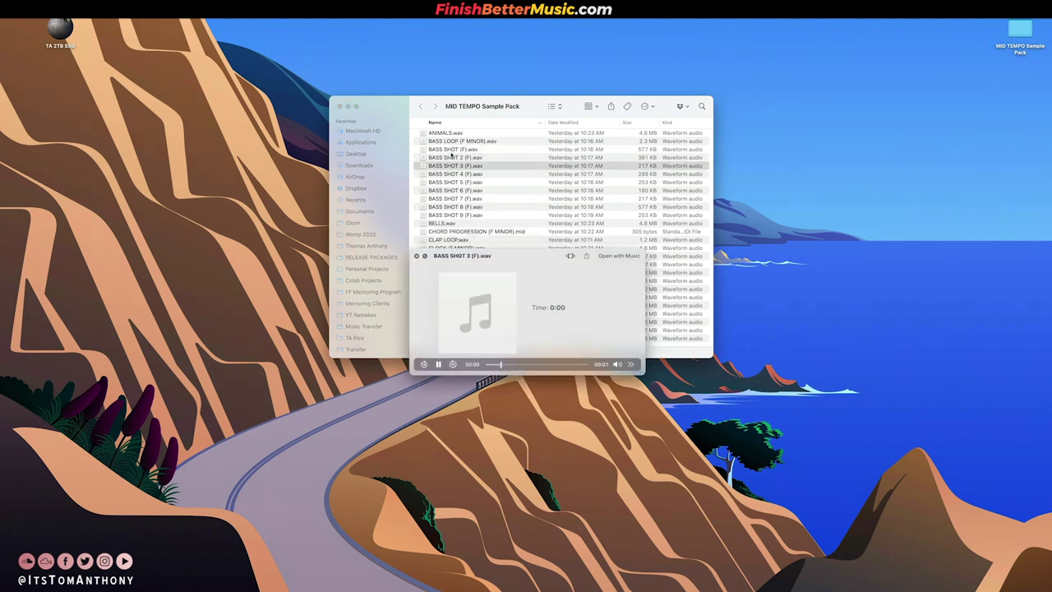
key(Down)
key(Down)
key(Down)
key(Down)
key(Down)
key(space)
key(ctrl+Right)
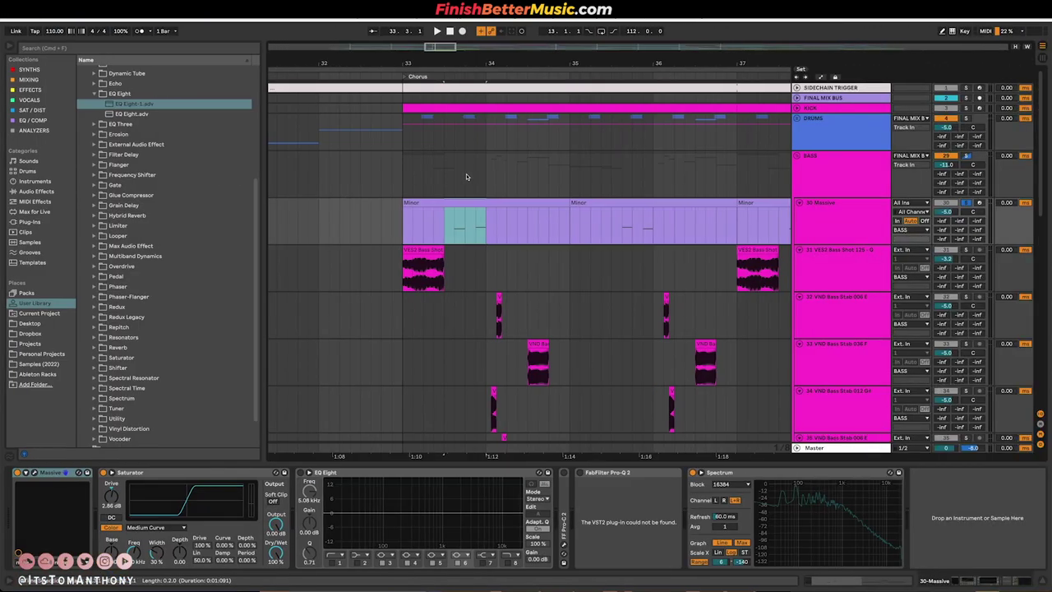
- Move the UKD_F_Return_FRK track directly below the VES2 Bass Shot 125 - G track
click(425, 257)
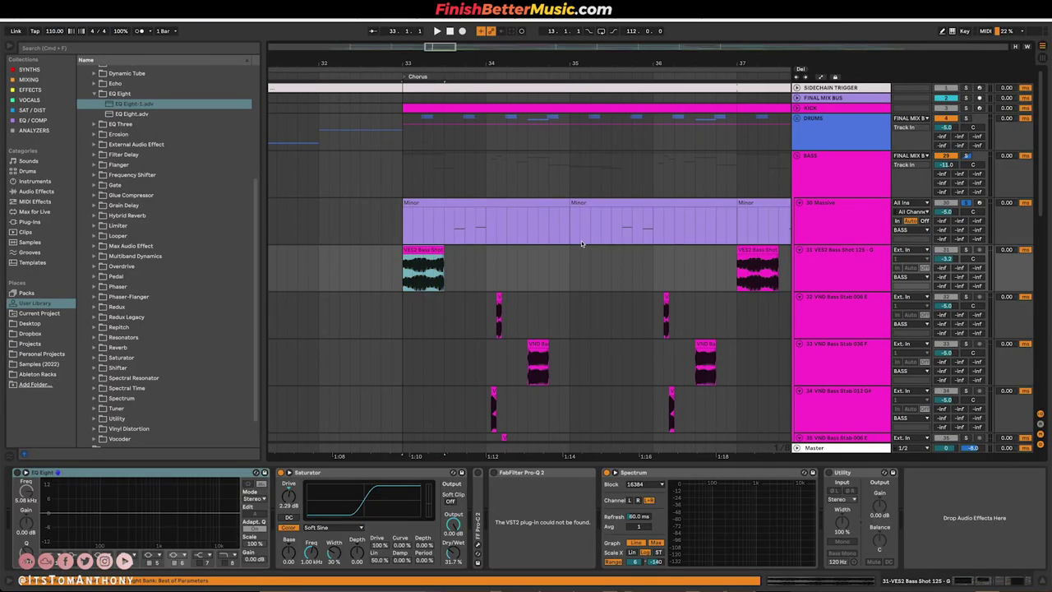
scroll(633, 260, down, 3)
scroll(499, 263, down, 2)
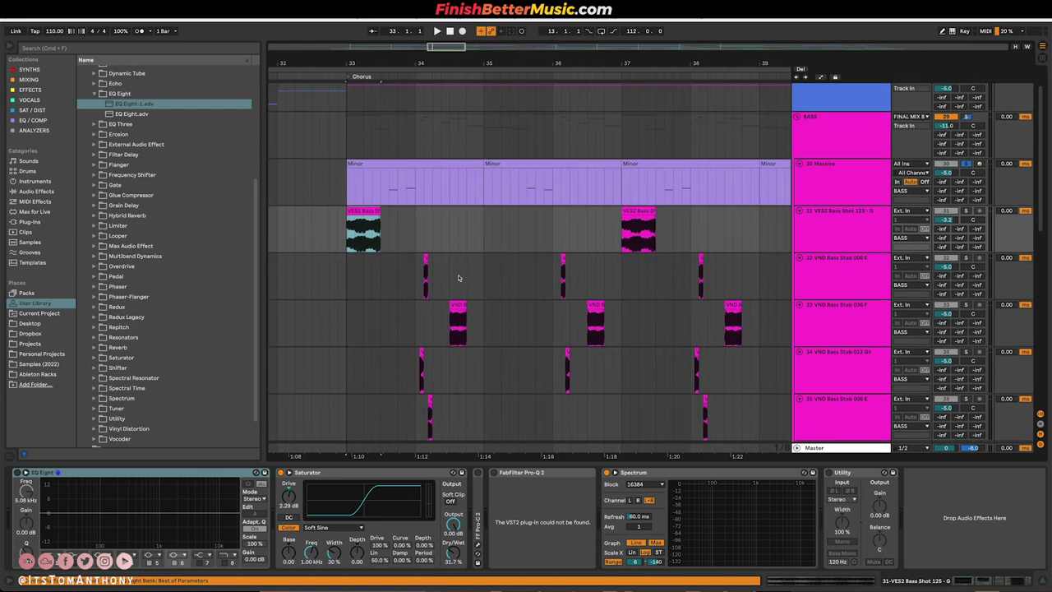
scroll(385, 274, down, 5)
scroll(355, 346, up, 3)
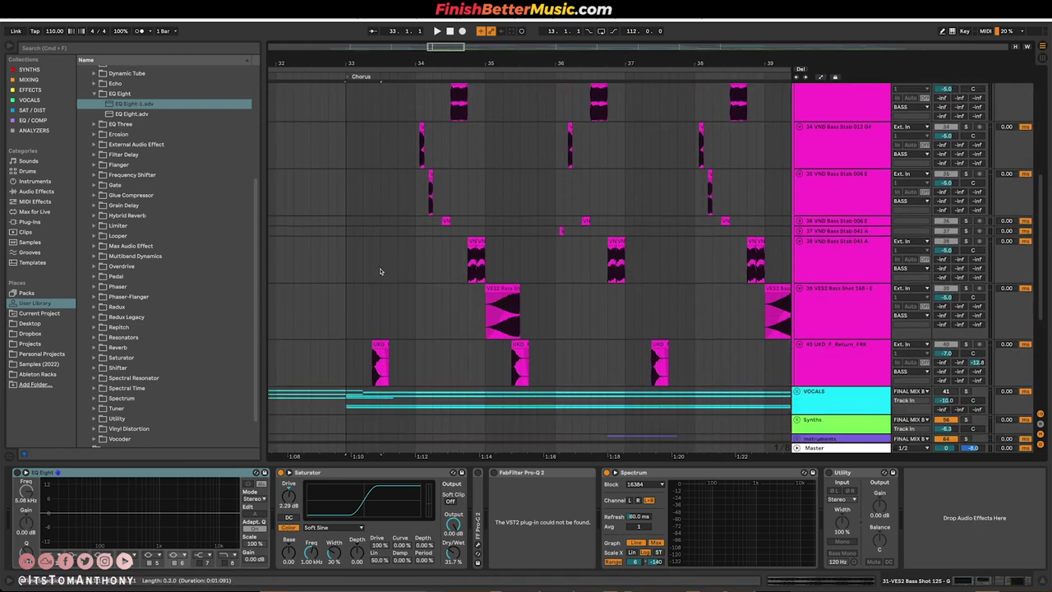
scroll(354, 345, up, 5)
scroll(415, 341, down, 4)
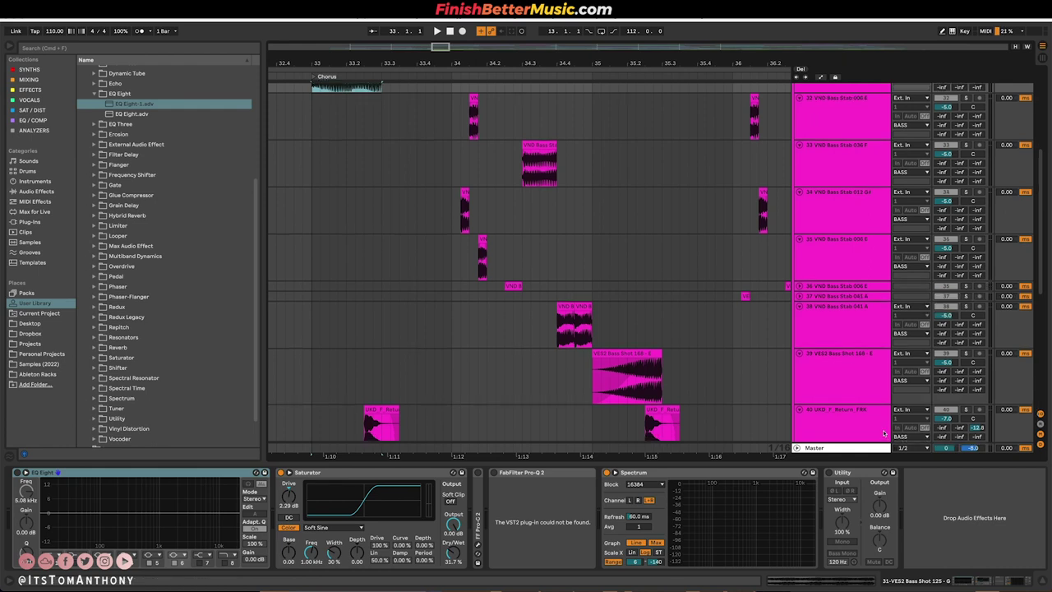
click(850, 382)
scroll(837, 92, up, 3)
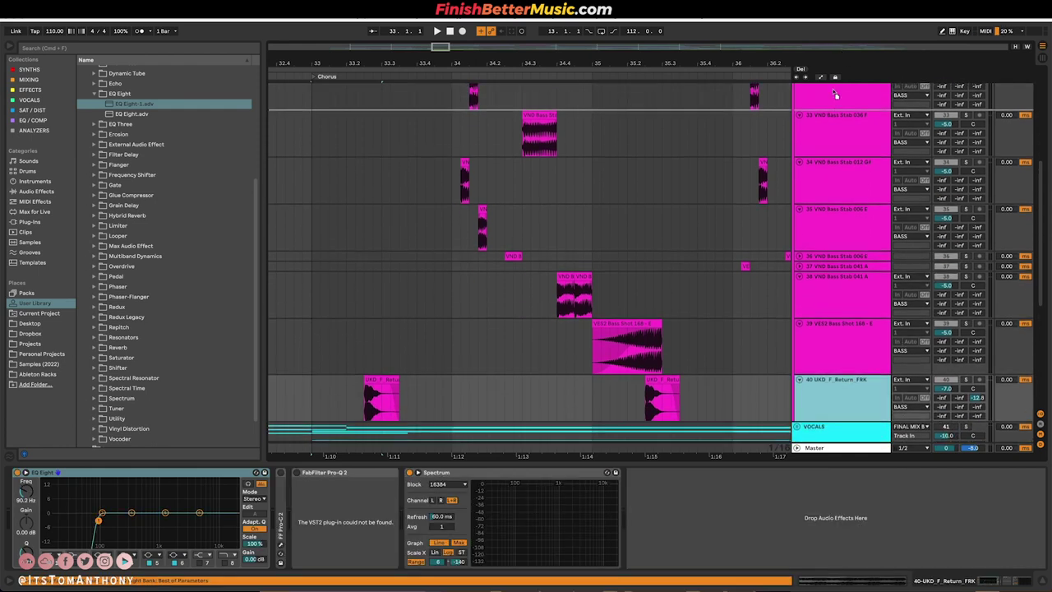
drag(839, 120, 839, 124)
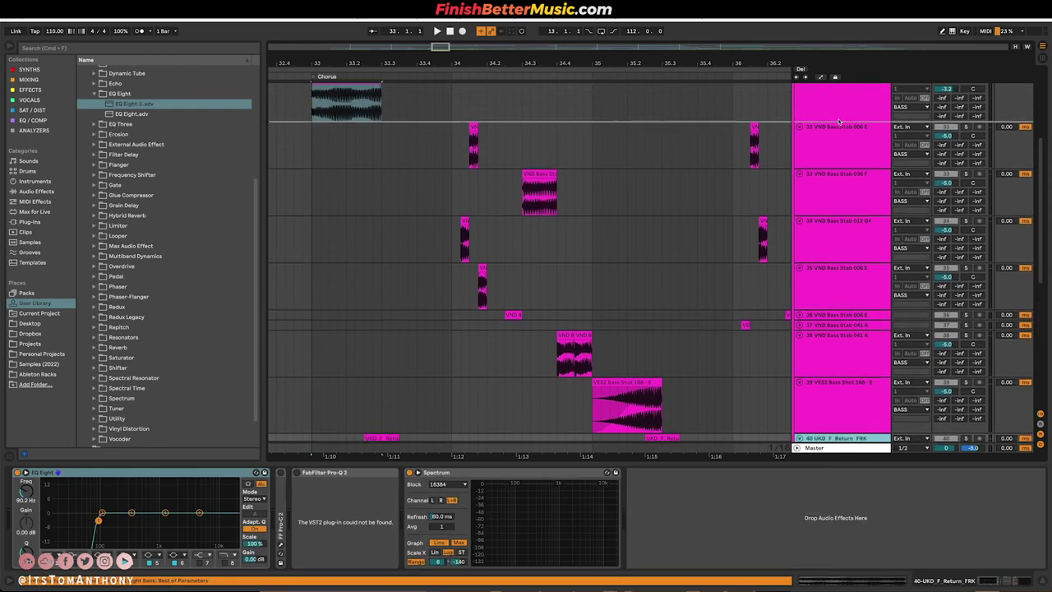
drag(840, 121, 839, 123)
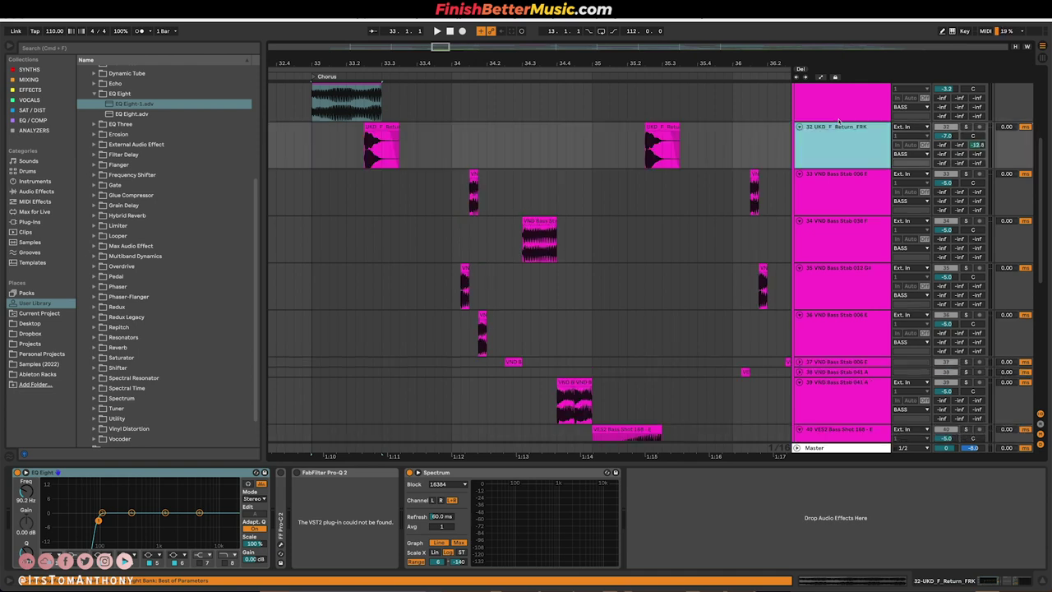
- Solo the VES2 Bass Shot 125 - G track, play it from bar 33 and show its devices
scroll(443, 166, up, 4)
click(313, 215)
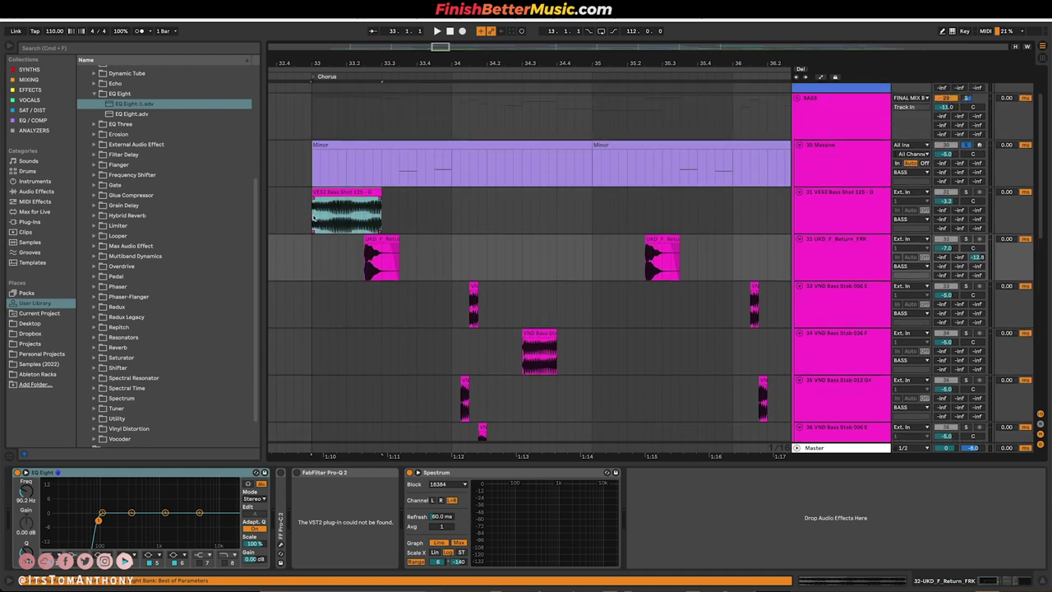
click(966, 192)
key(space)
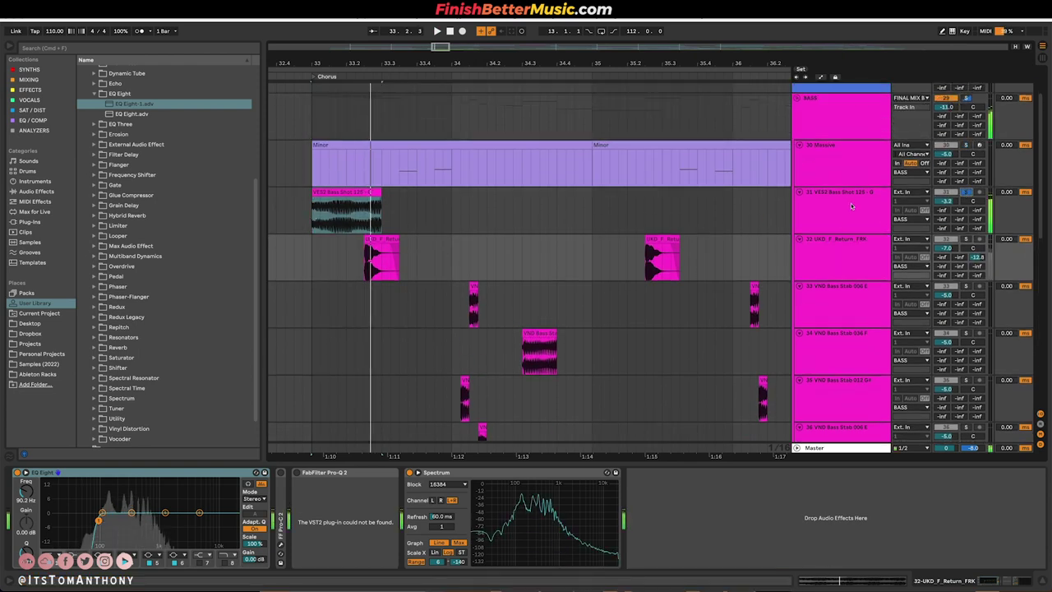
click(854, 209)
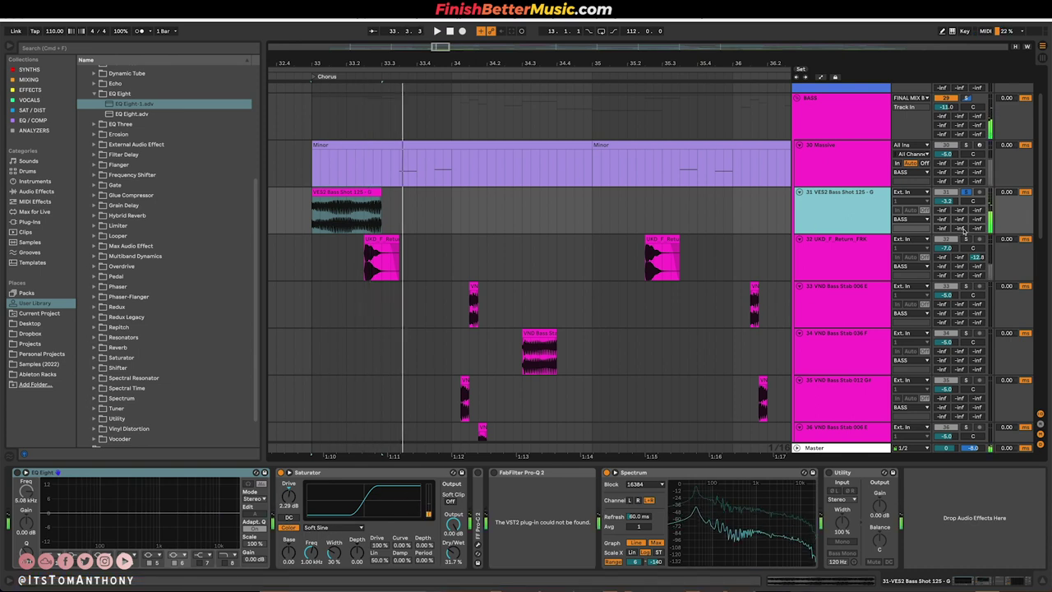
- Play the bass tracks from the start of the first UKD_F_Return_FRK clip
click(364, 258)
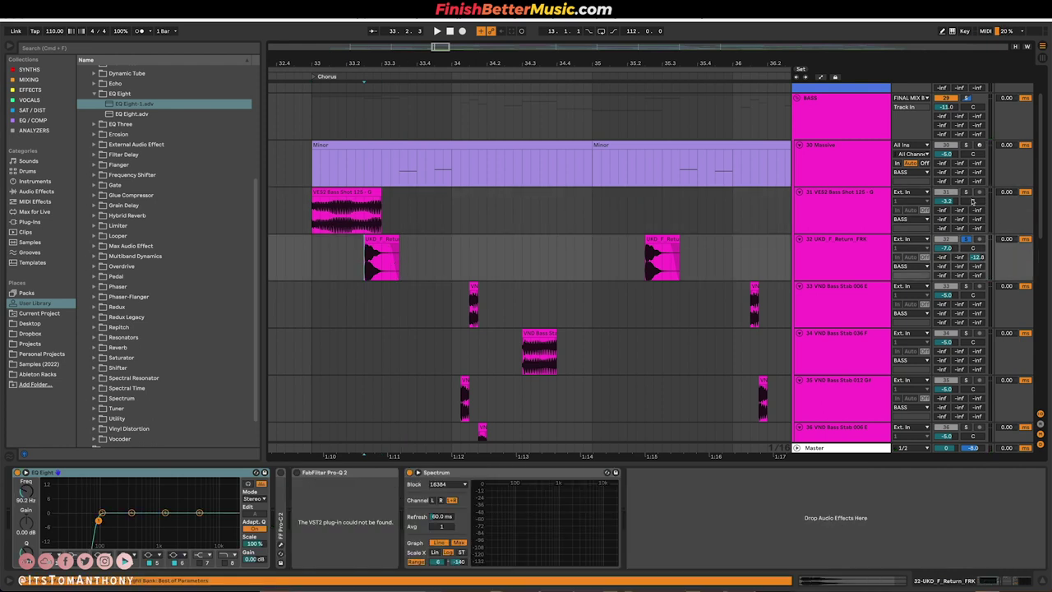
click(371, 269)
click(363, 257)
key(space)
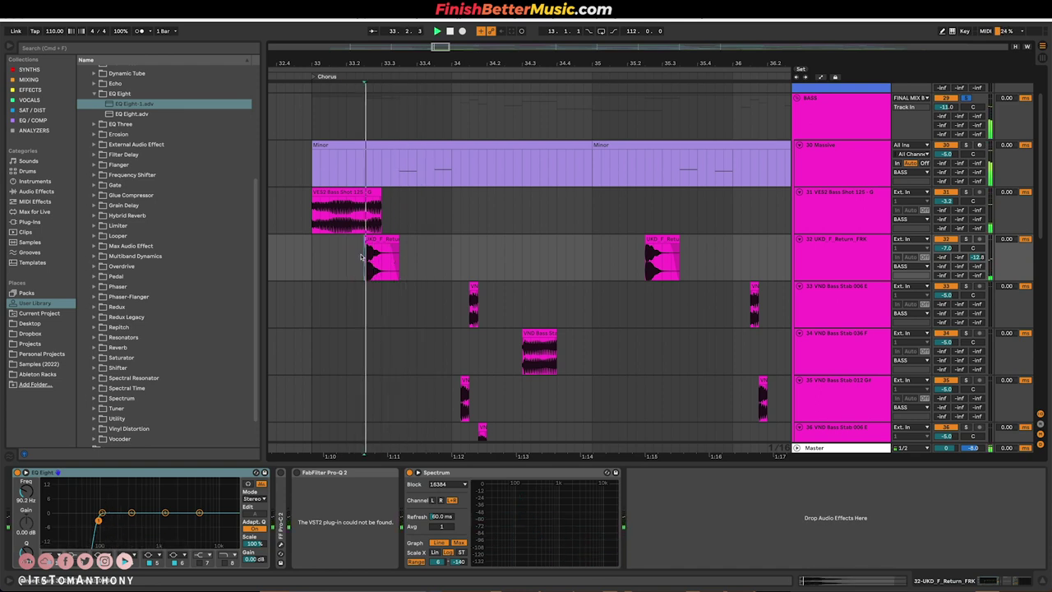
key(space)
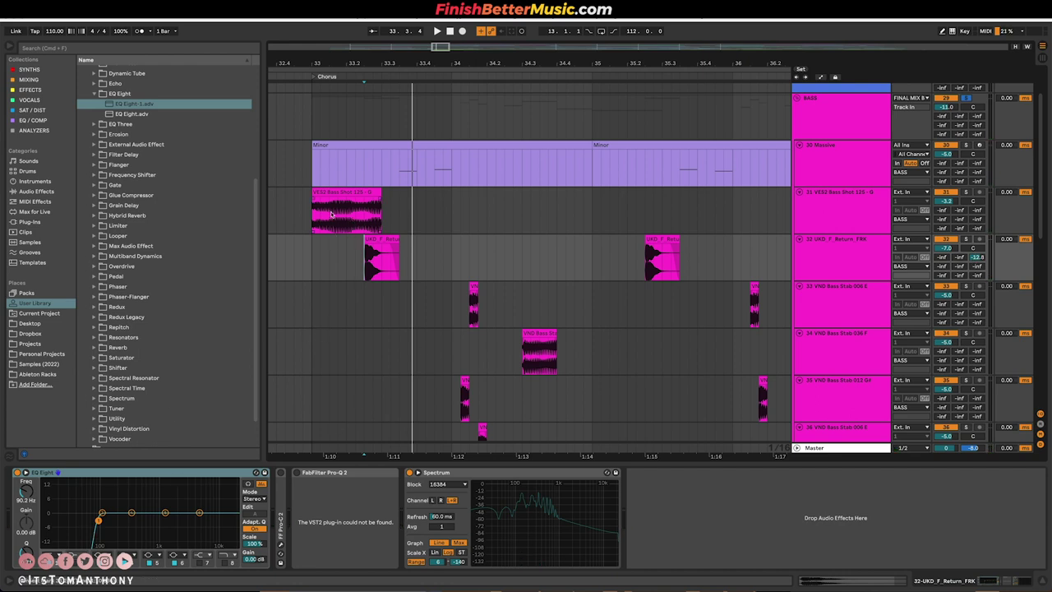
- Fold all the tracks inside the BASS group except Massive
scroll(378, 212, down, 2)
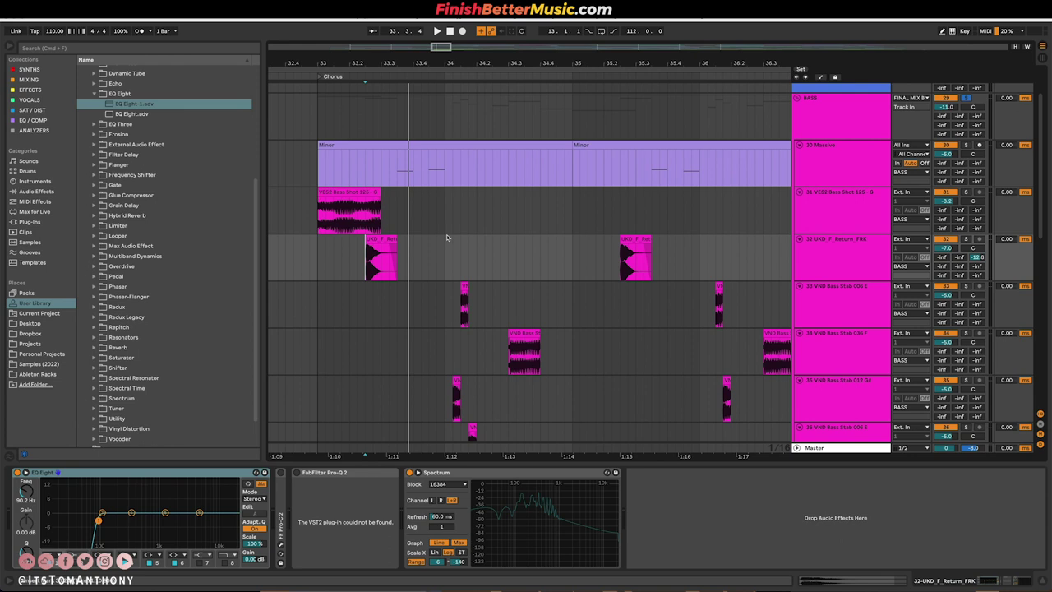
scroll(447, 237, down, 1)
alt+click(798, 234)
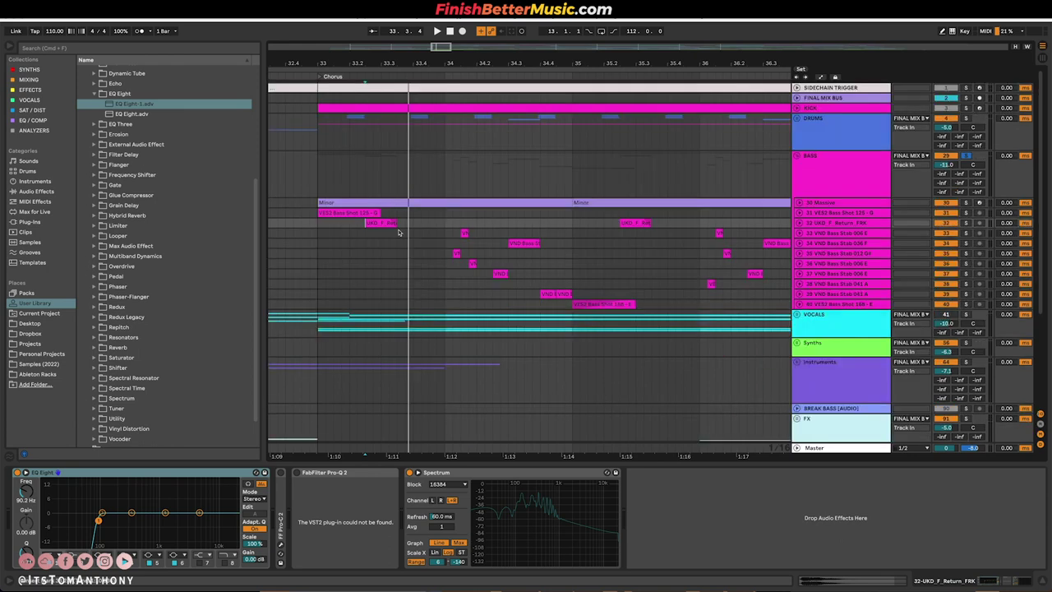
click(799, 203)
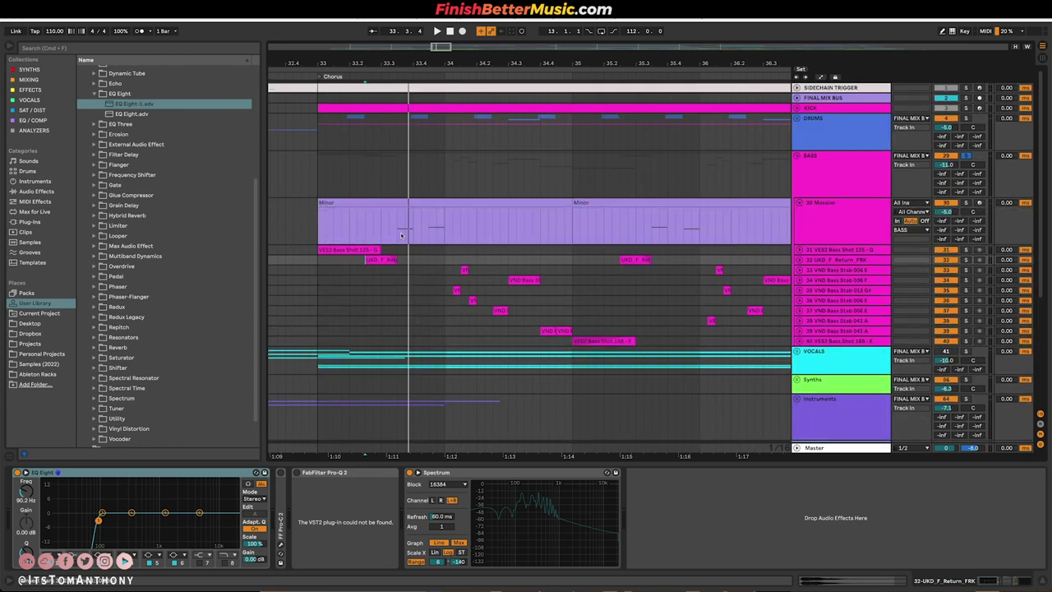
- Play on through the BASS group, then replay the short stab clips from bar 34
key(space)
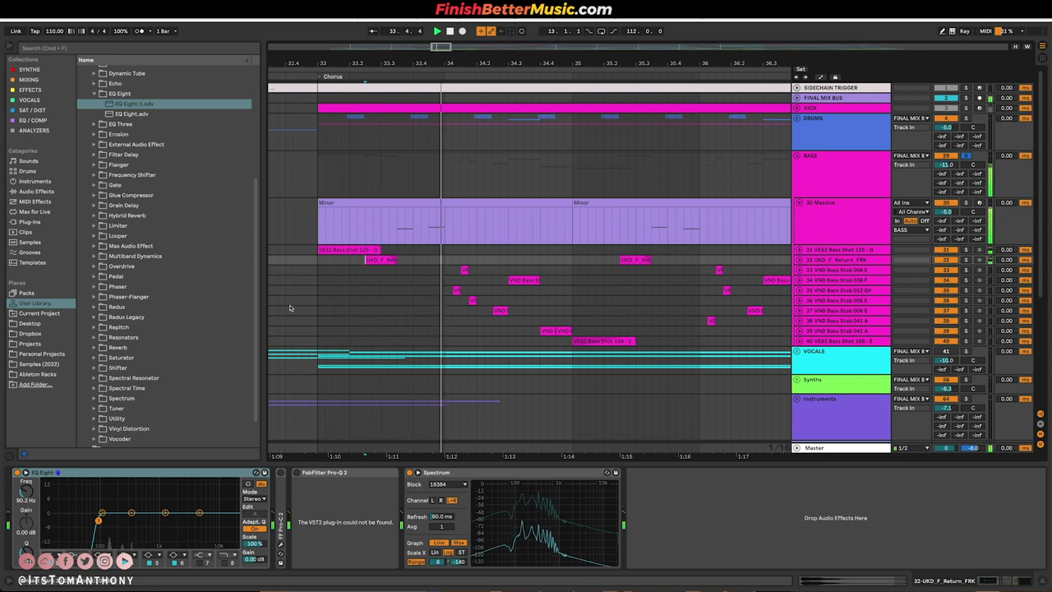
key(space)
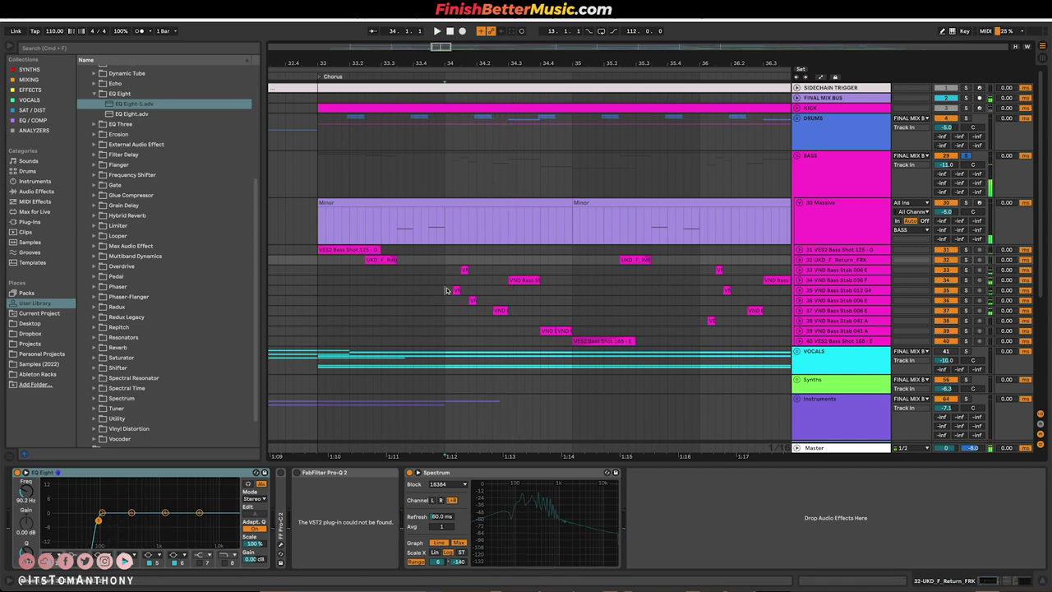
click(449, 290)
drag(448, 290, 471, 290)
click(445, 290)
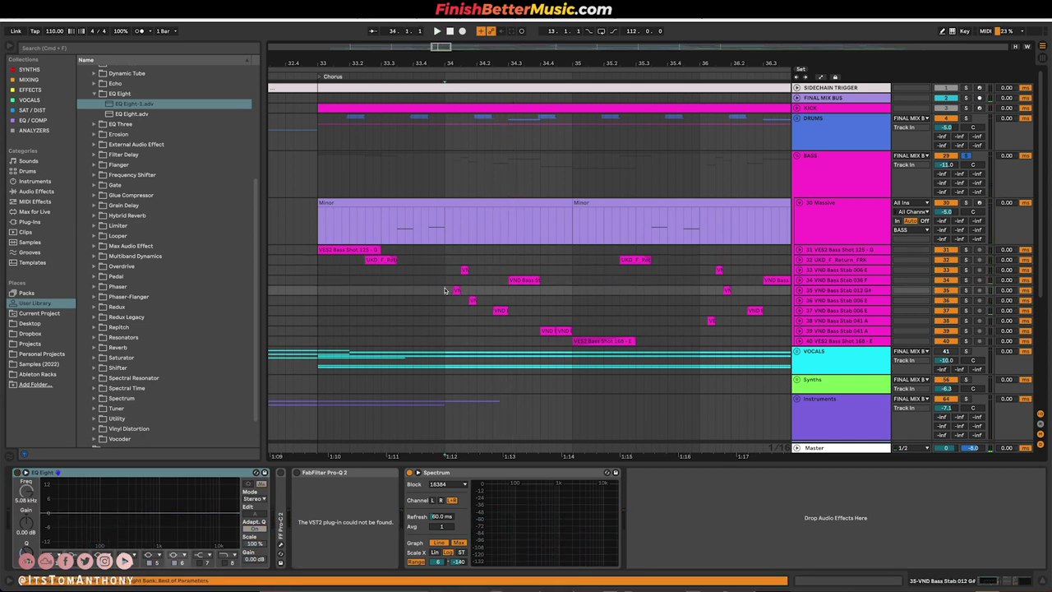
key(space)
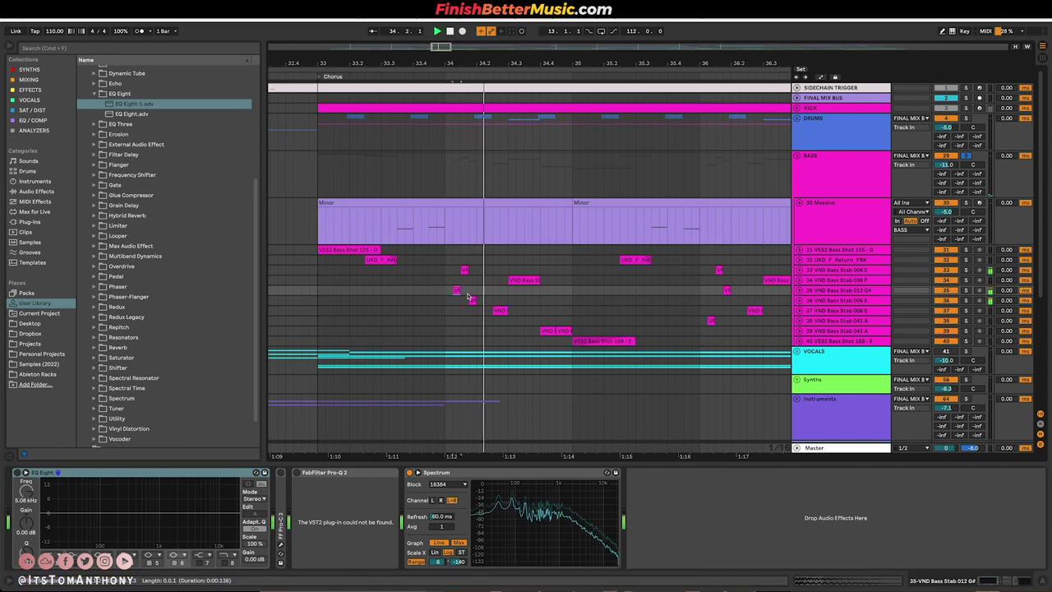
click(445, 290)
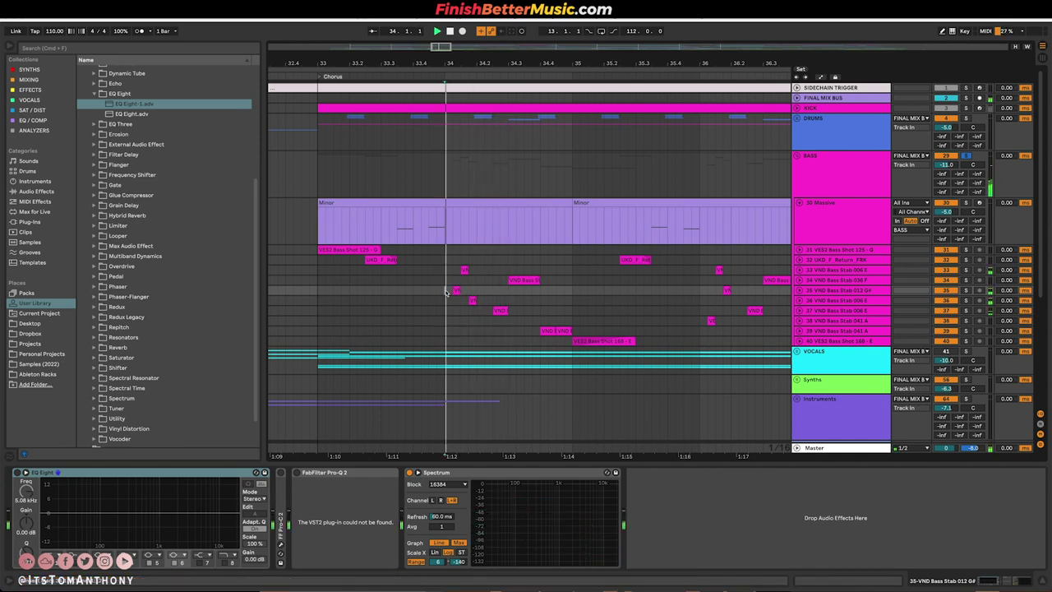
key(space)
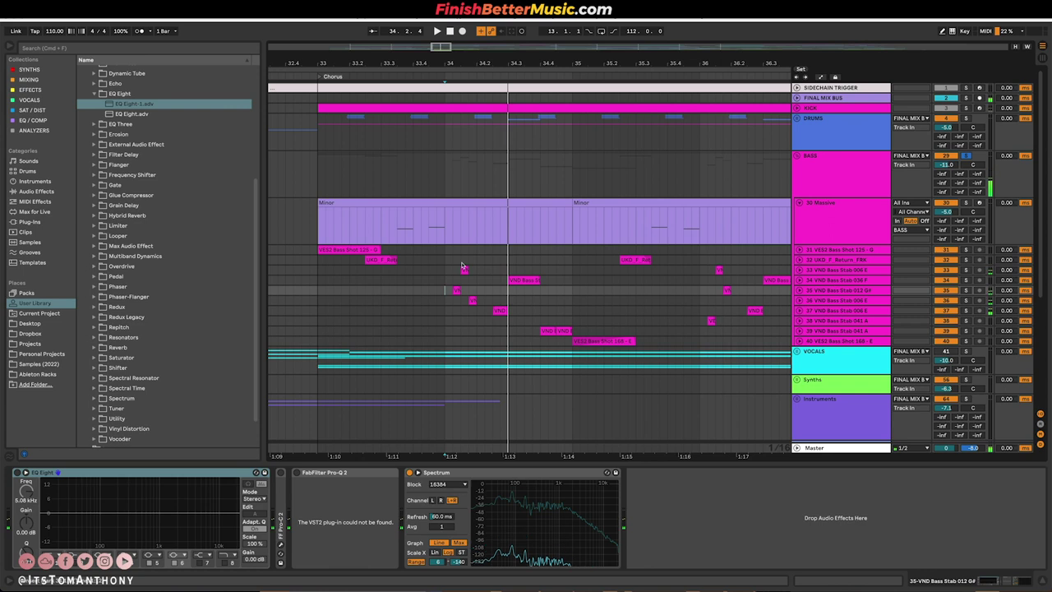
- Unfold the VND Bass Stab tracks numbered 33 to 36 to show their waveforms
click(799, 301)
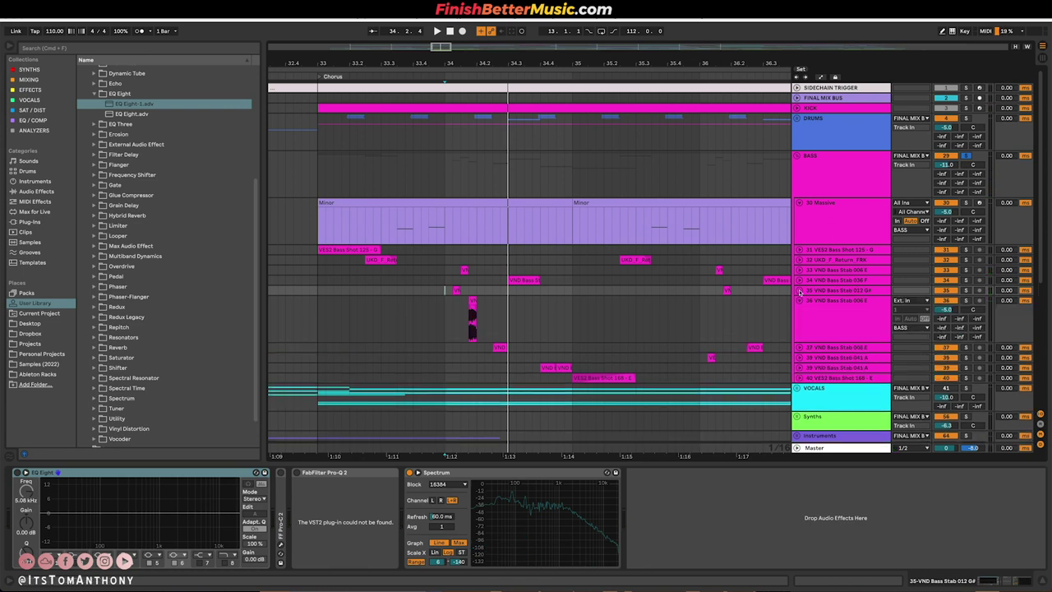
click(798, 290)
click(798, 280)
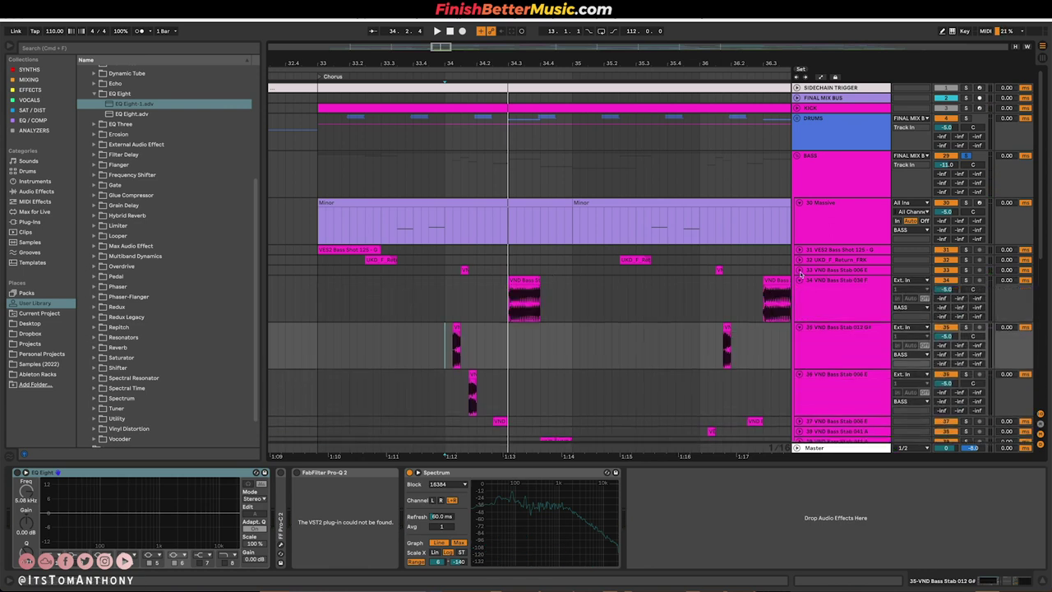
click(798, 270)
scroll(460, 246, down, 3)
scroll(474, 299, up, 2)
scroll(474, 299, up, 1)
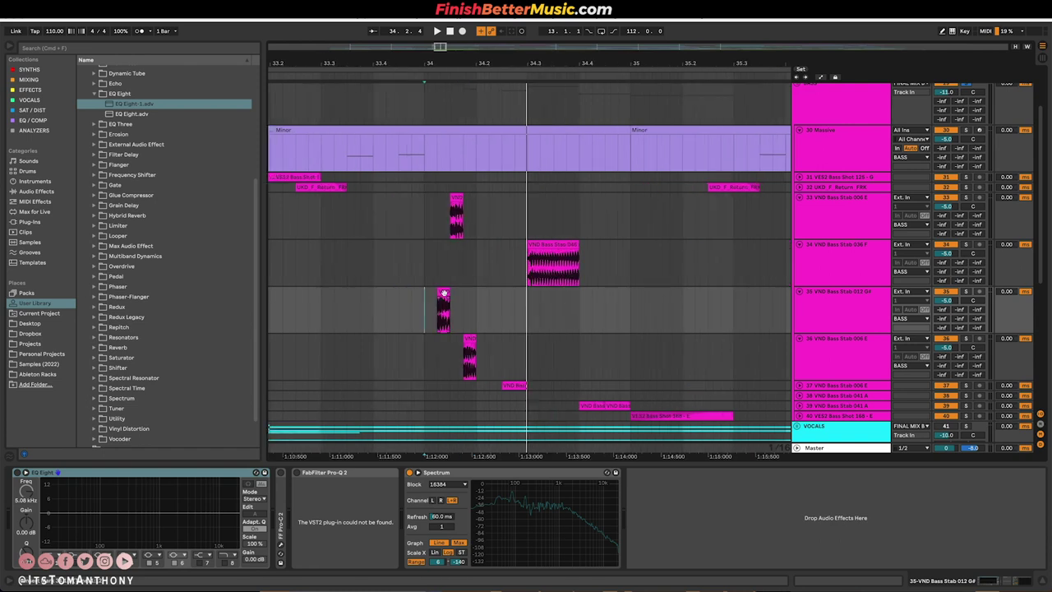
- Play the stabs from bar 34 and unfold tracks 37 (VND Bass Stab 006 E) and 39 (VND Bass Stab 041 A)
click(425, 388)
key(space)
scroll(515, 396, down, 1)
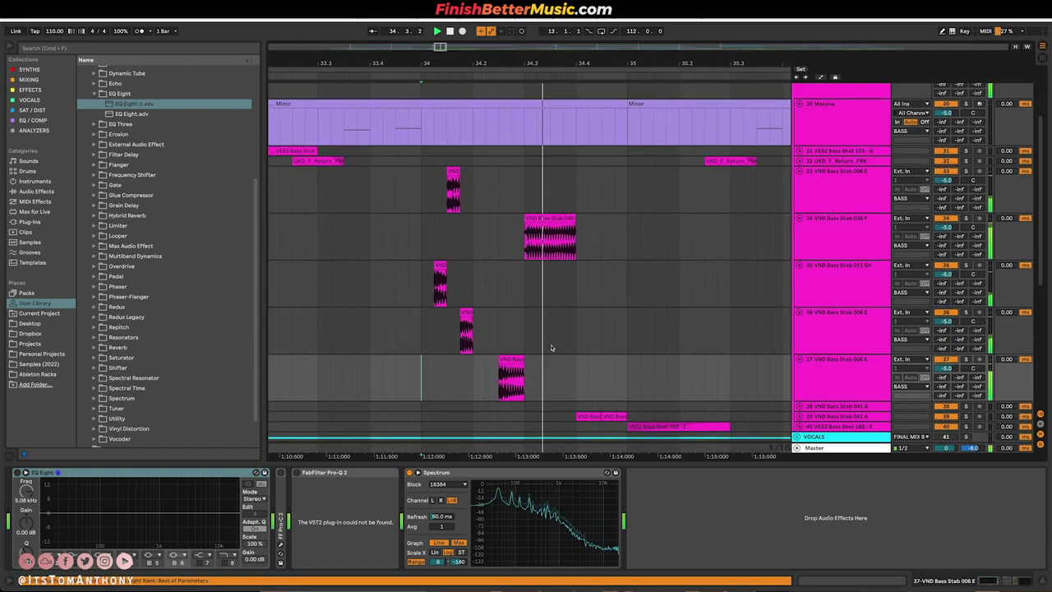
click(798, 417)
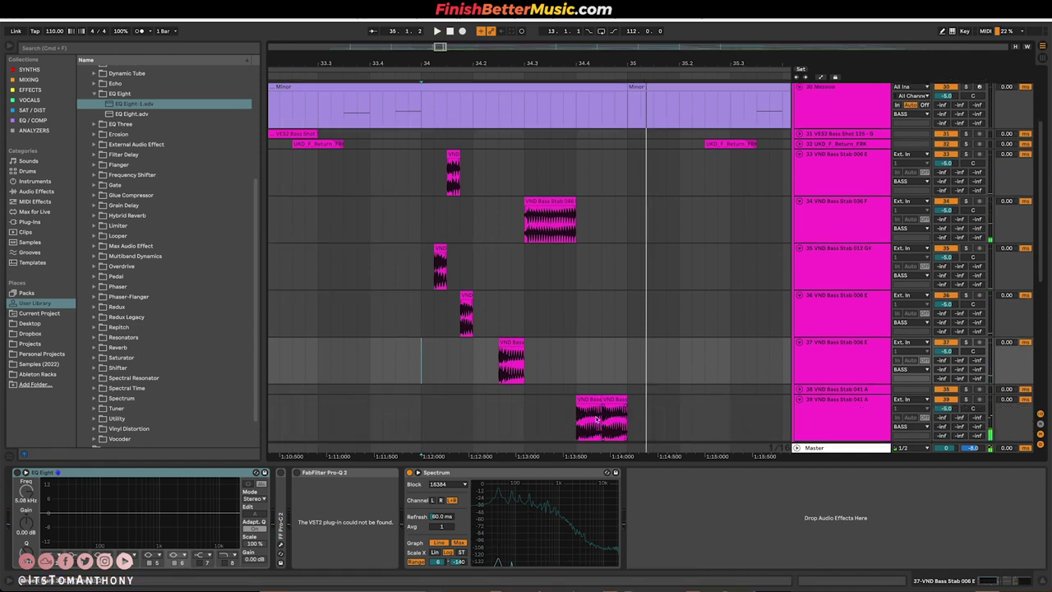
- Select the two adjacent VND Bass Stab 041 A clips on track 39 and show their audio settings in the clip view
drag(576, 411, 664, 412)
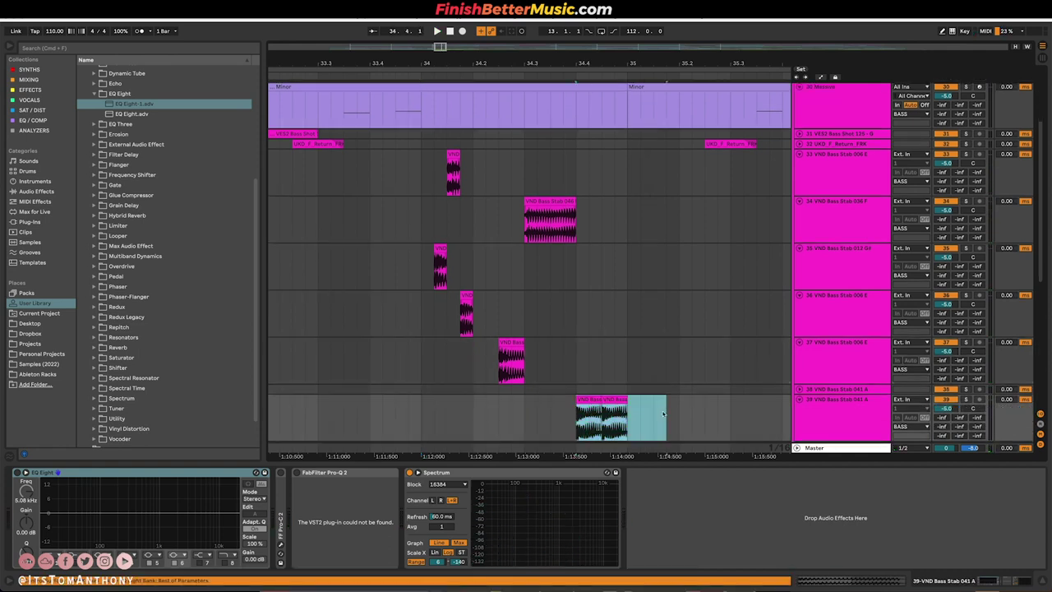
double_click(617, 411)
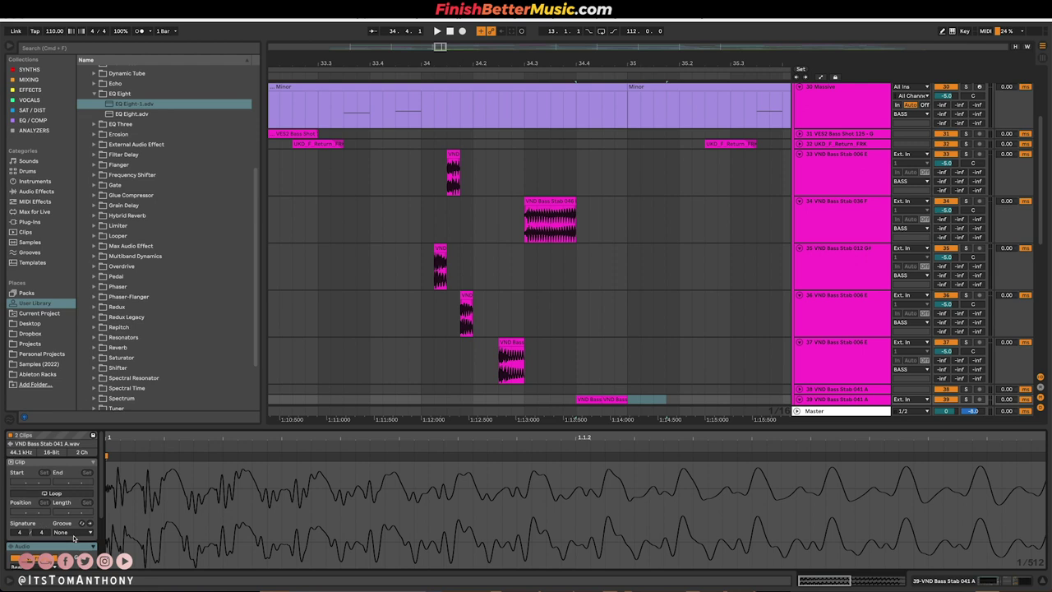
scroll(47, 521, down, 3)
scroll(554, 331, down, 2)
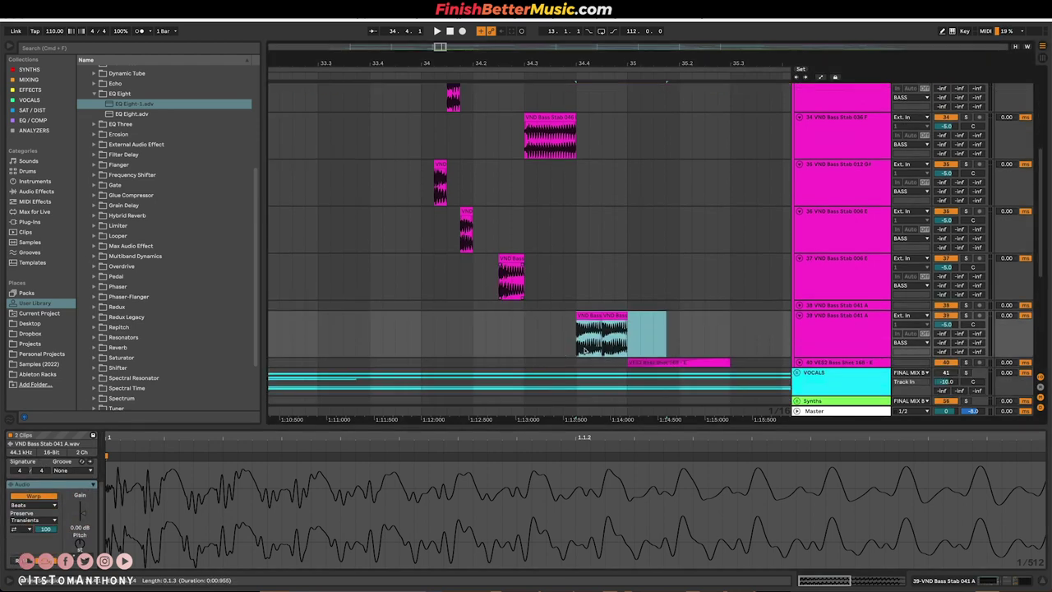
- Inspect the waveforms of the second VND Bass Stab 041 A clip on track 39 and the bar 34 clip on track 34
click(610, 316)
click(620, 317)
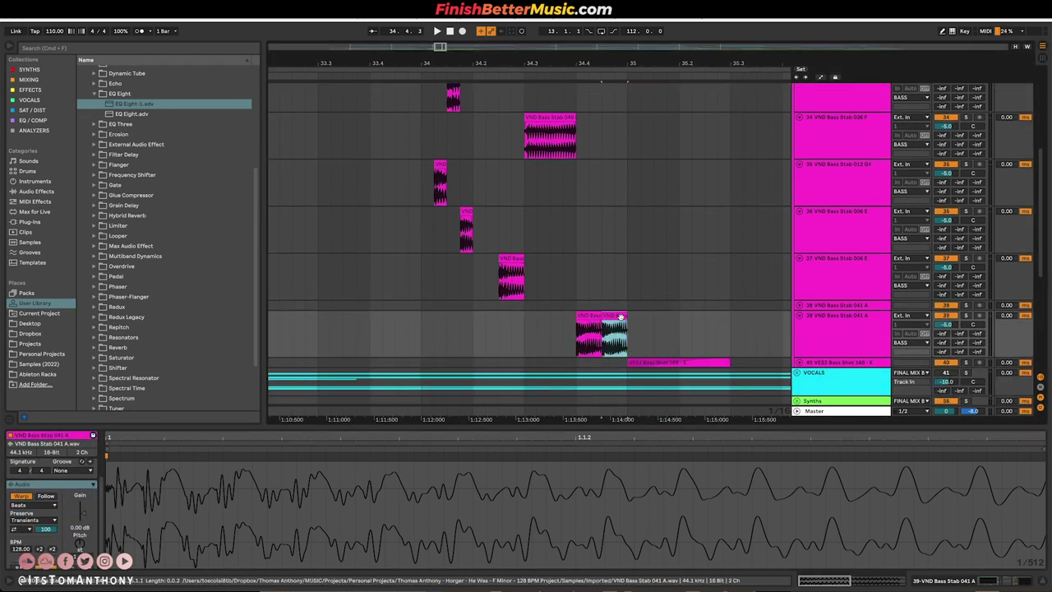
scroll(585, 309, up, 2)
click(525, 199)
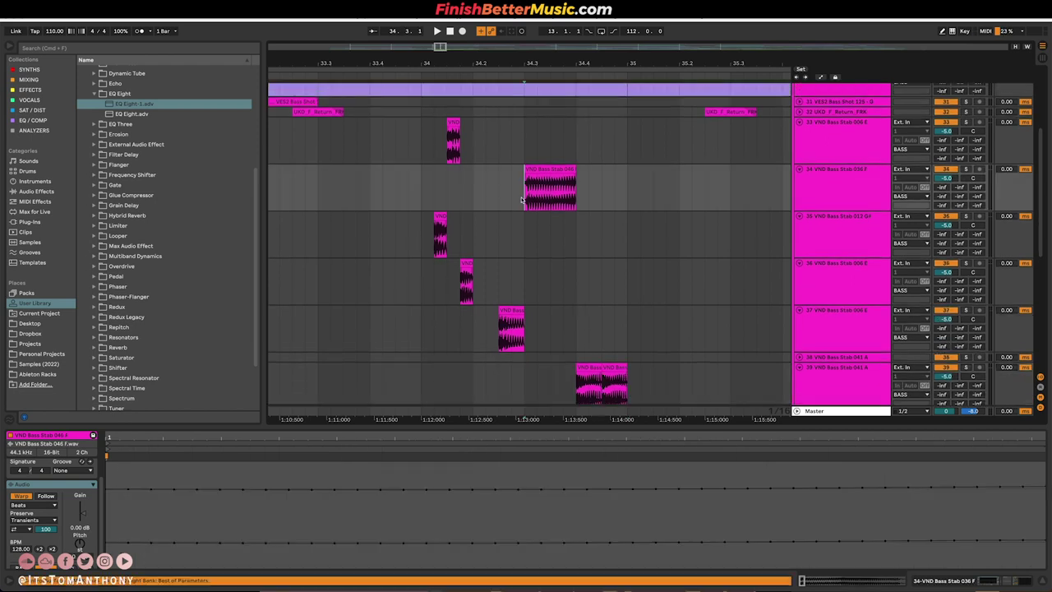
- Unfold track 40 (VES2 Bass Shot 168 - E) and play its clip from bar 35
ctrl+scroll(552, 214, down, 5)
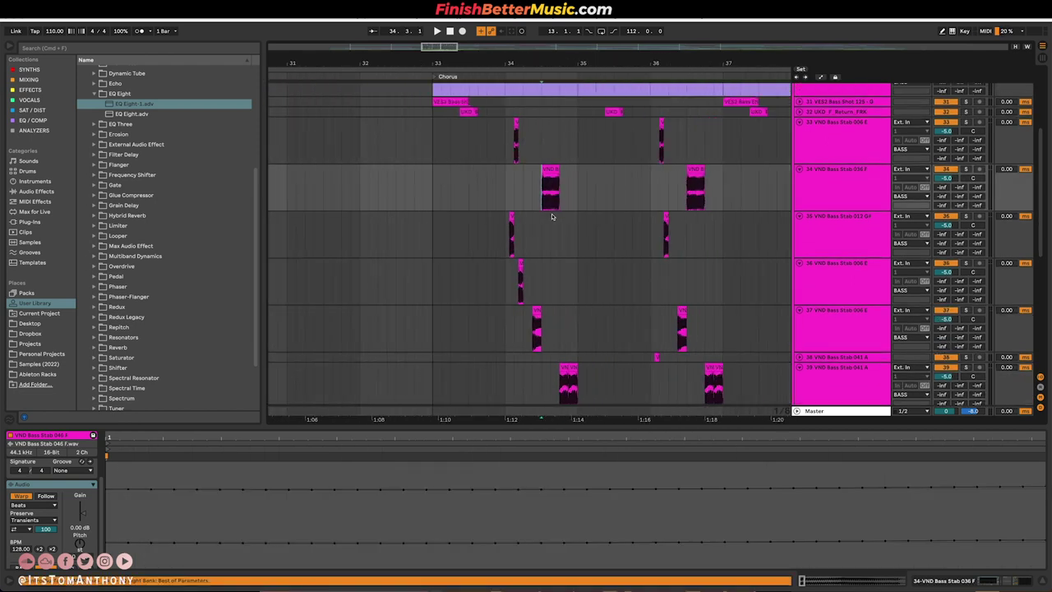
scroll(531, 185, up, 3)
scroll(462, 202, down, 5)
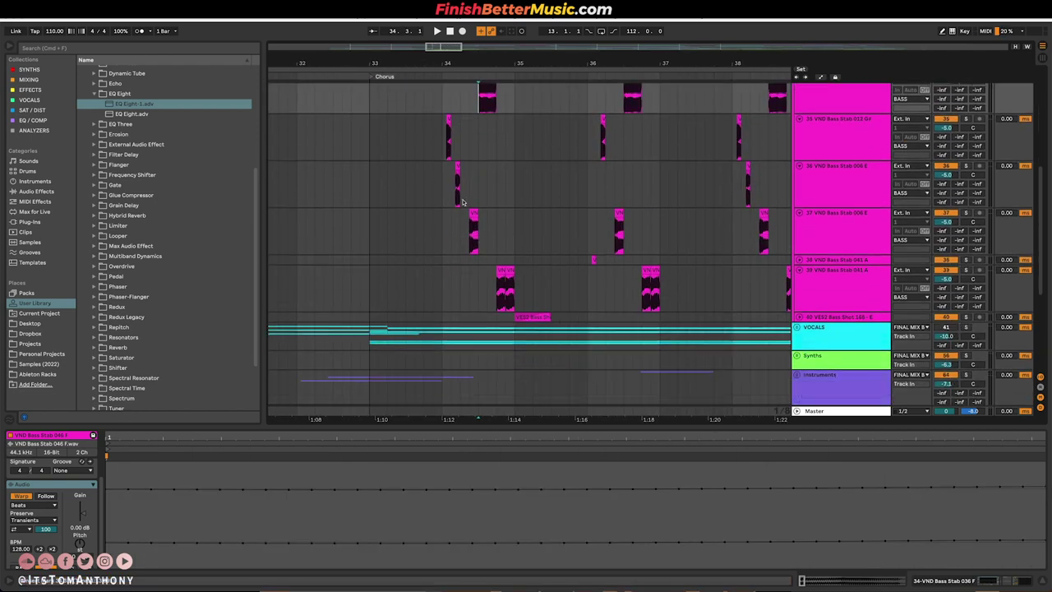
click(797, 317)
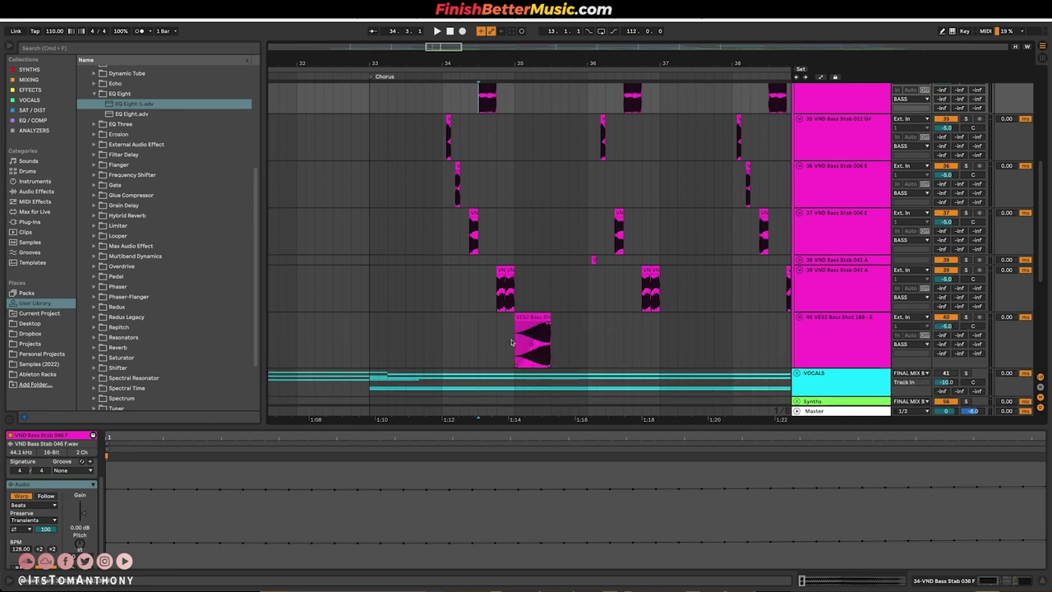
click(521, 337)
key(space)
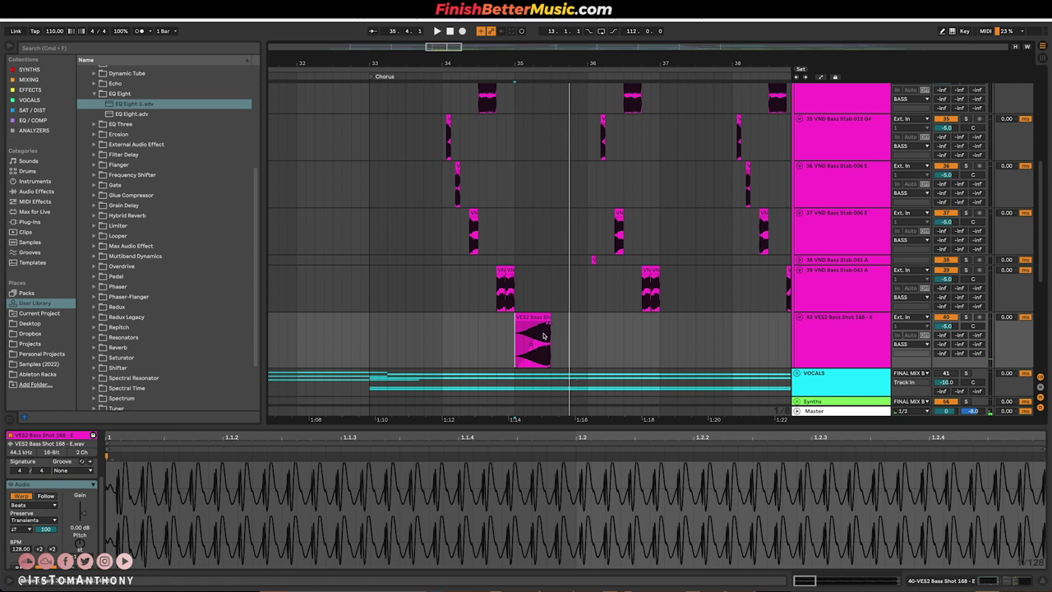
- Unfold tracks 32 (UKD_F_Return_FRK) and 38 (VND Bass Stab 041 A), and play the stabs from bar 36
scroll(538, 274, up, 10)
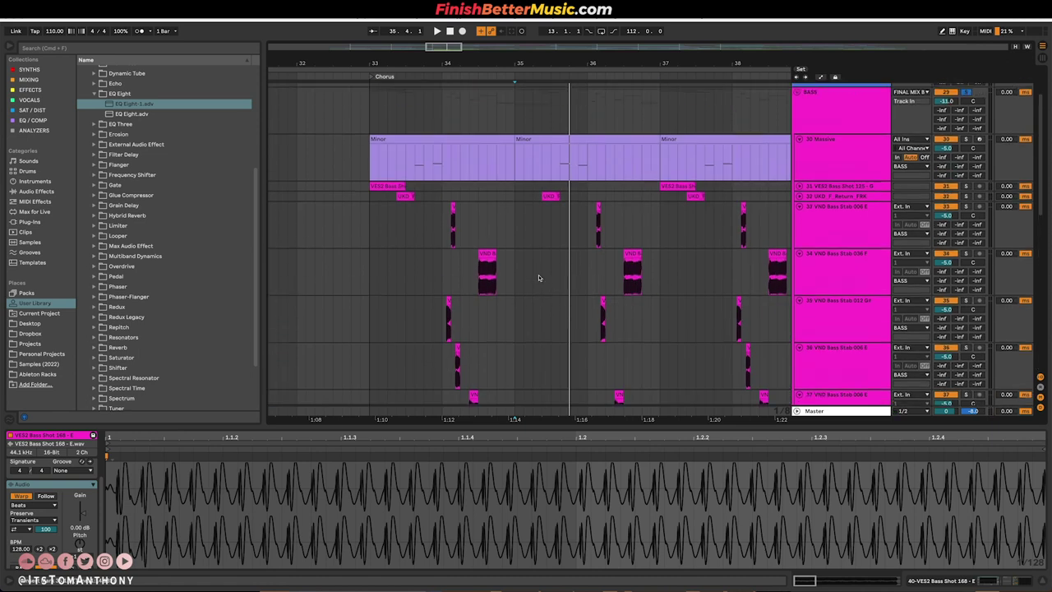
click(802, 219)
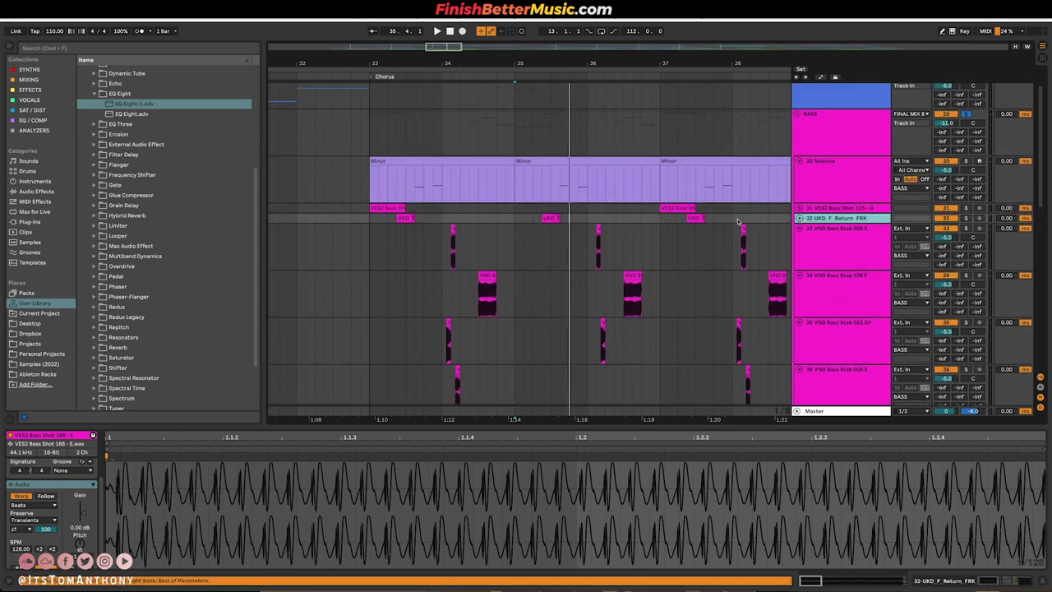
scroll(609, 308, down, 8)
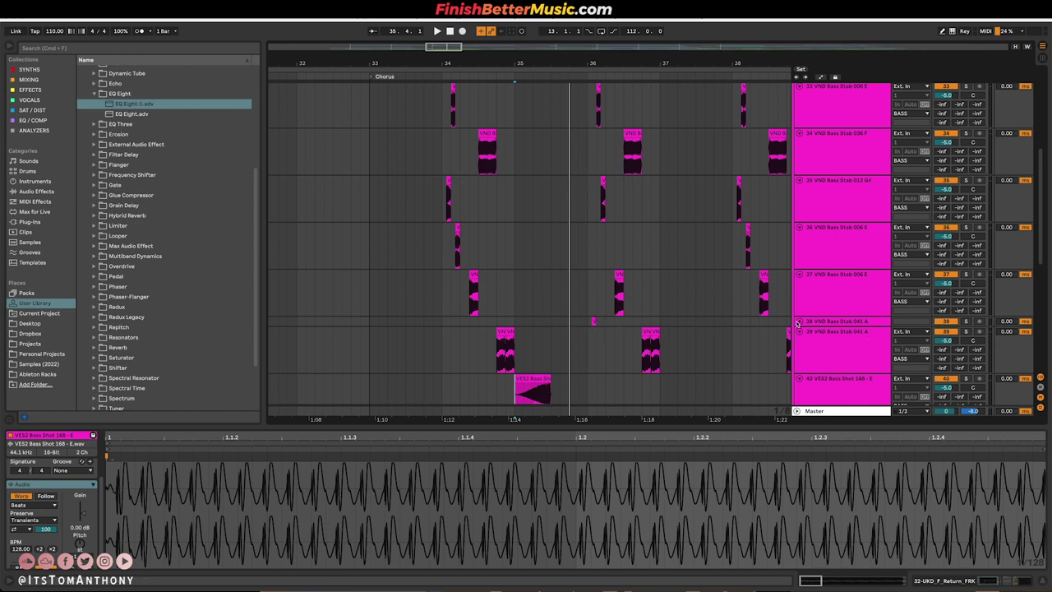
click(590, 337)
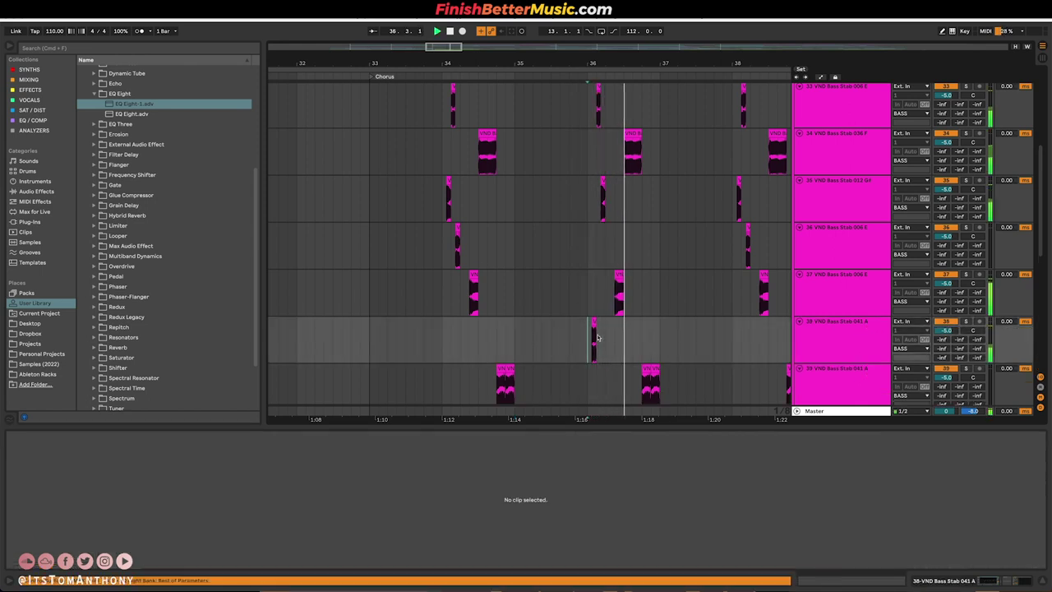
scroll(634, 337, down, 3)
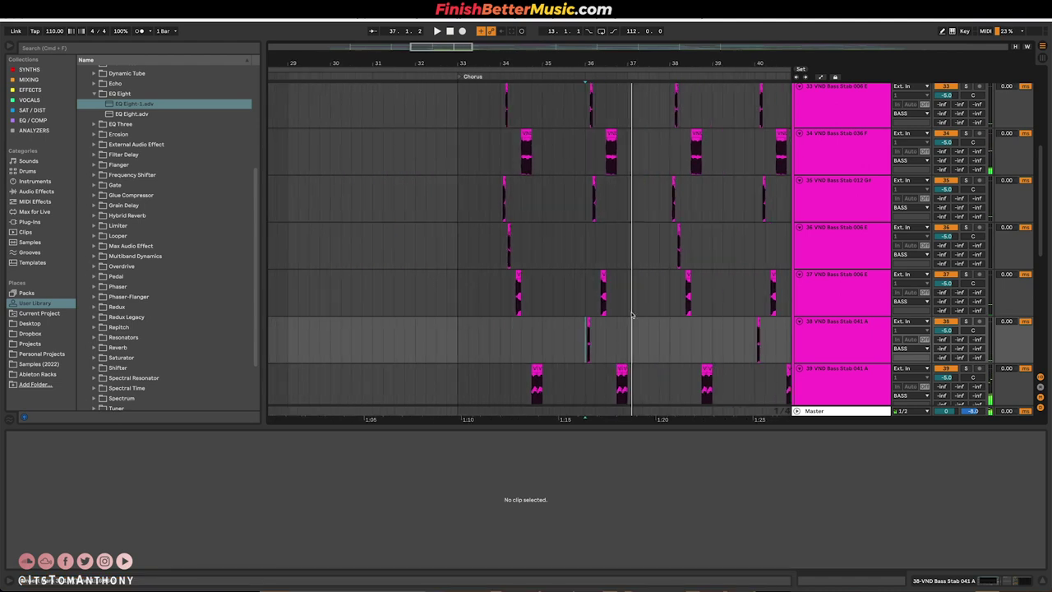
scroll(660, 251, up, 2)
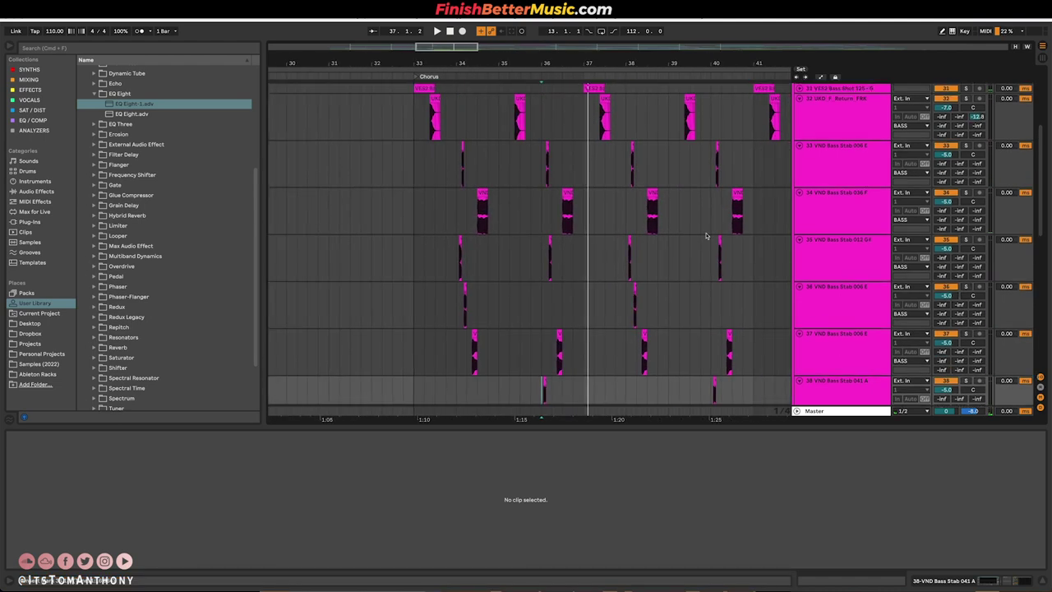
- Show the device chain of track 33 (VND Bass Stab 006 E)
click(824, 134)
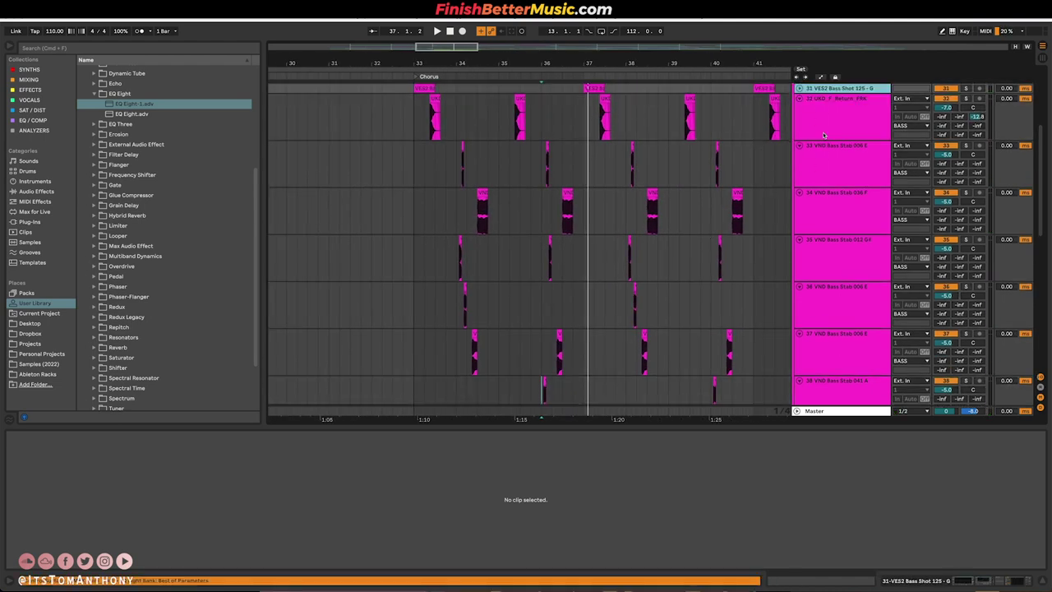
key(Down)
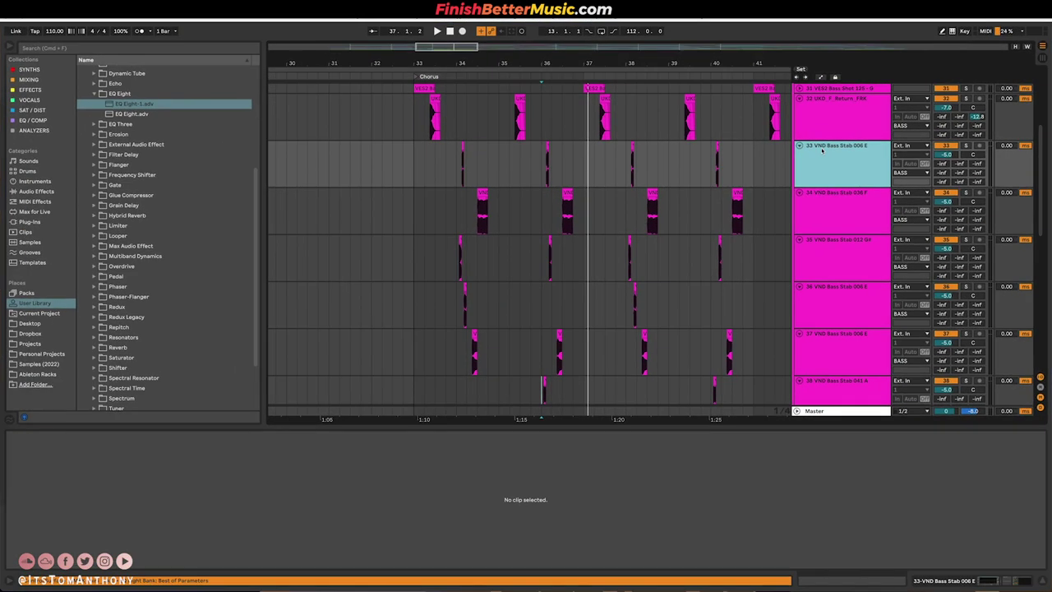
double_click(821, 150)
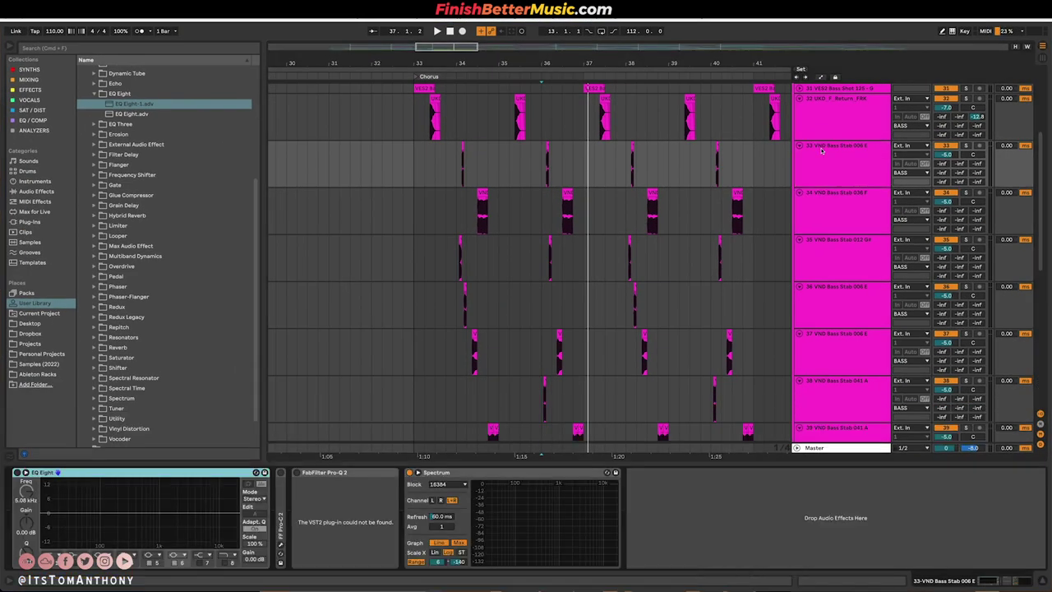
- Compare the device chains of the bass stab tracks from track 33 downward, then return up to track 31 (VES2 Bass Shot 125 - G)
click(822, 150)
key(Down)
key(Down)
key(Down)
key(Down)
key(Down)
key(Down)
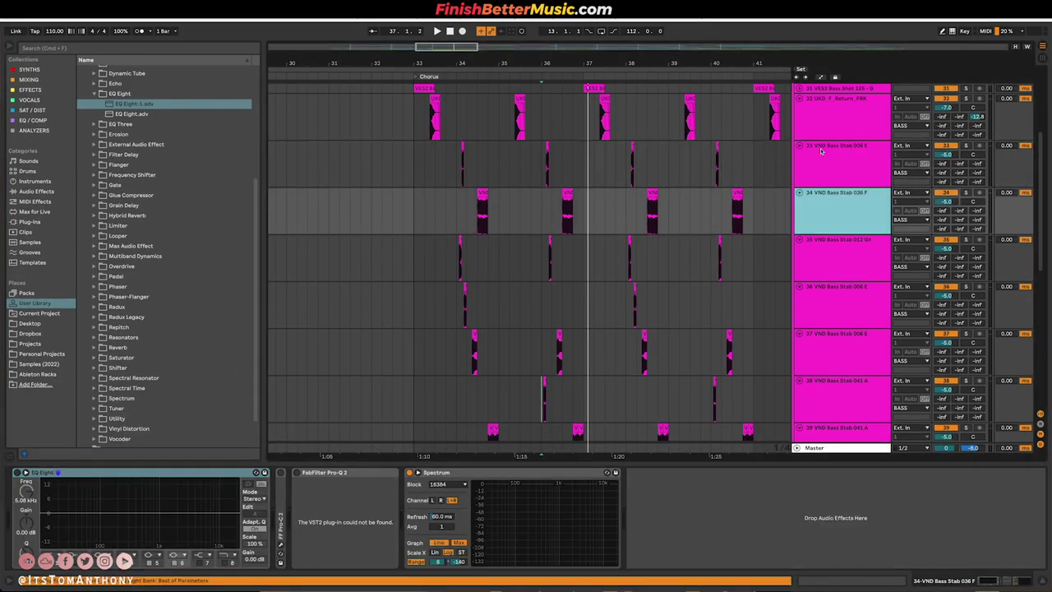
key(Up)
key(Up)
key(Up)
key(Up)
key(Up)
key(Up)
key(Up)
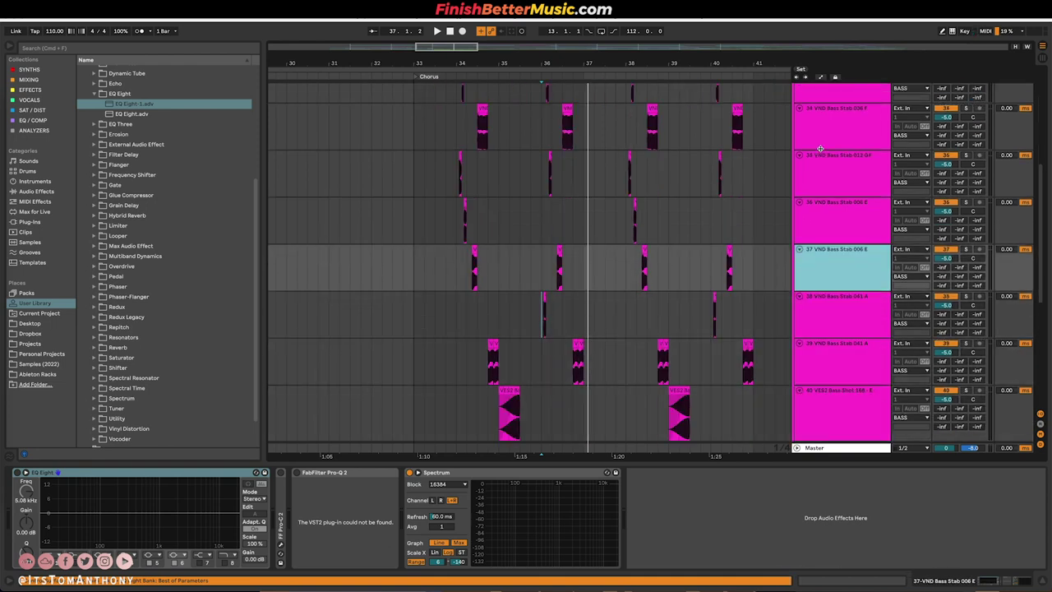
key(Up)
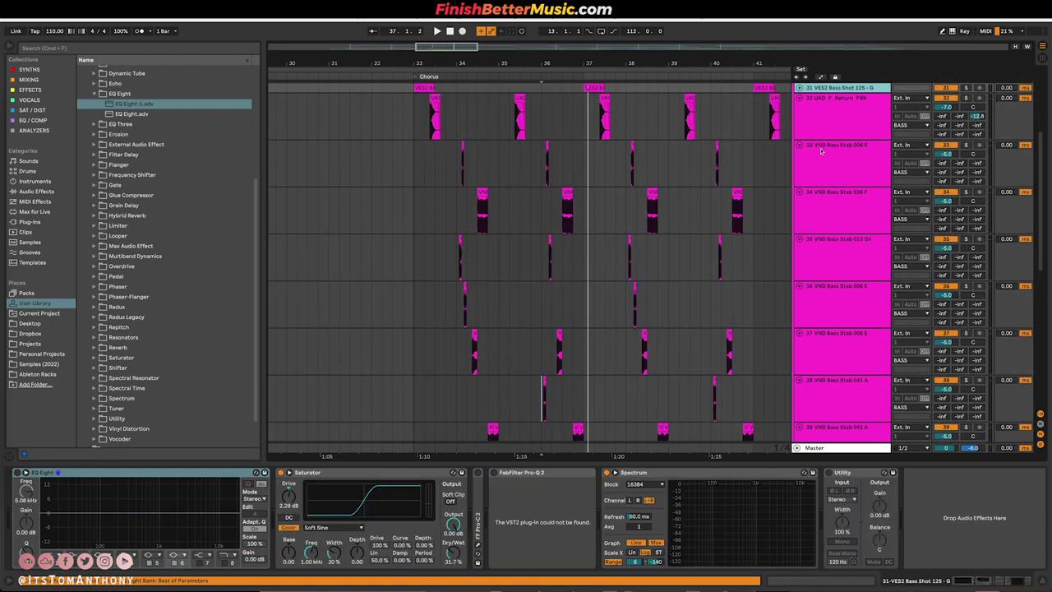
- Select the BASS group track to show the effects chain on the whole group
scroll(861, 179, up, 3)
click(827, 164)
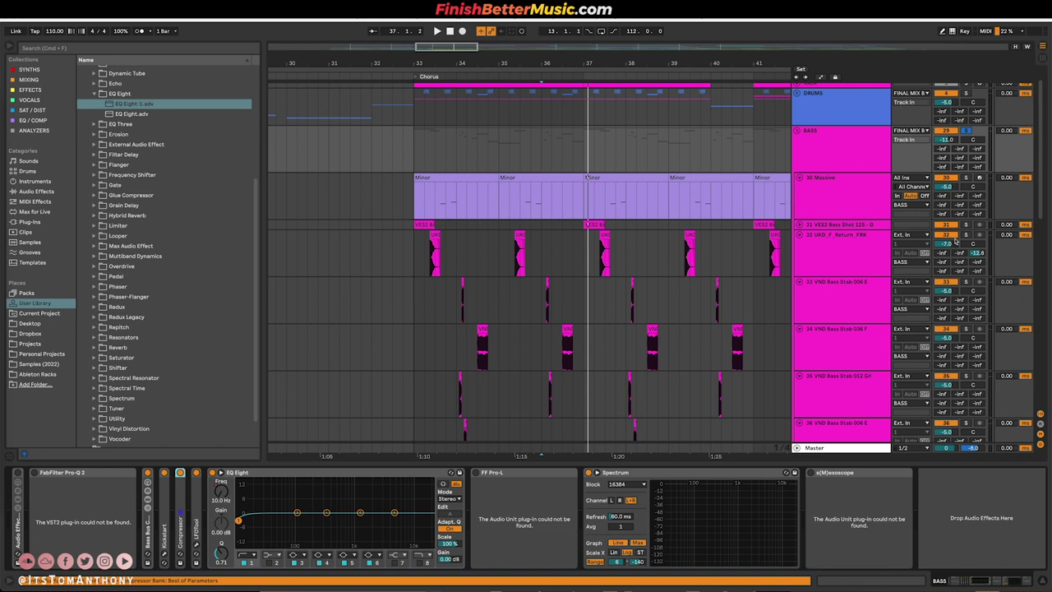
click(815, 138)
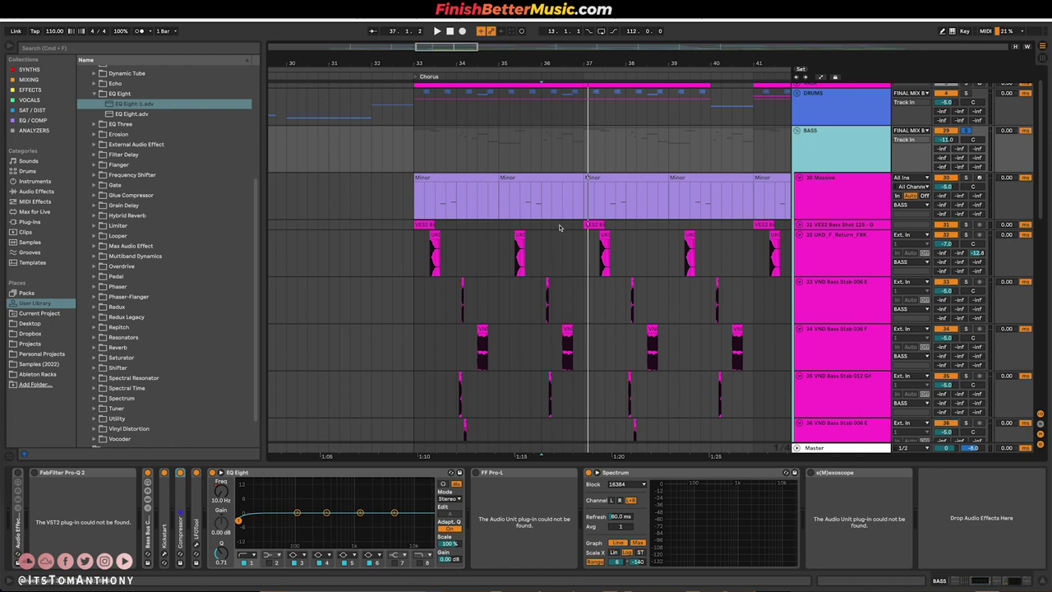
- Look over the chorus bass layers and select a point in bar 38 of the Massive track to show its device chain
scroll(559, 227, down, 2)
scroll(556, 219, down, 5)
scroll(616, 235, up, 4)
scroll(615, 238, down, 8)
scroll(614, 238, up, 5)
scroll(614, 237, down, 6)
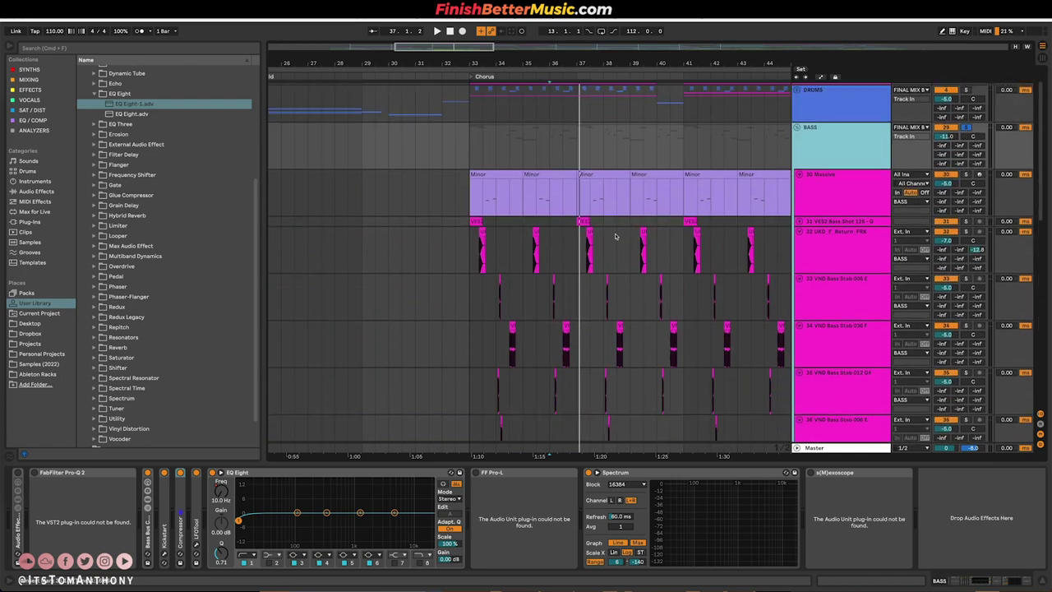
scroll(613, 235, up, 6)
click(613, 235)
scroll(613, 235, down, 1)
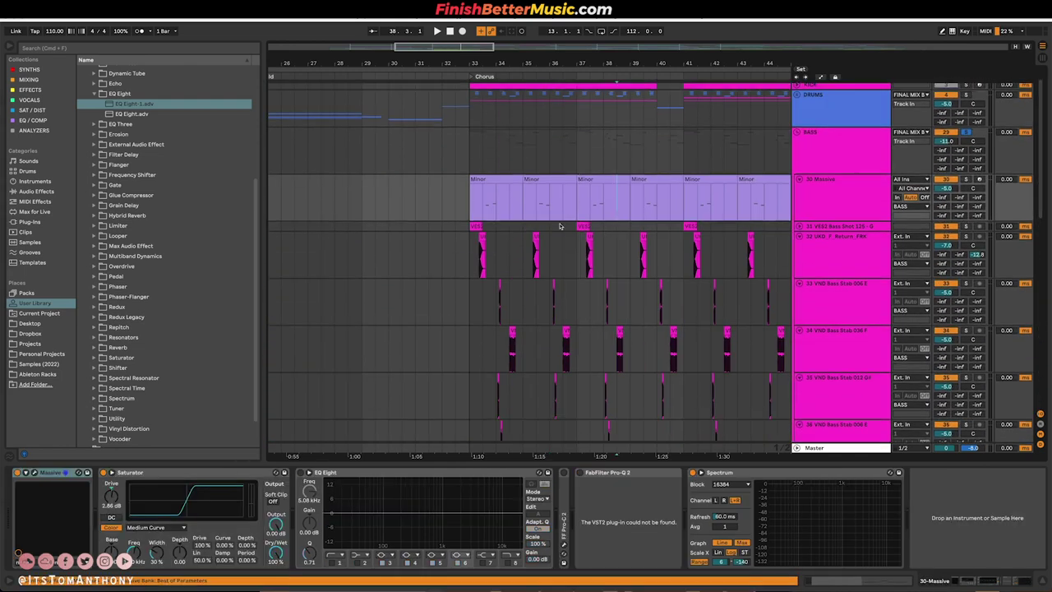
- Switch to the MID TEMPO Sample Pack folder in Finder and open a preview of ANIMALS.wav
key(ctrl+Up)
key(ctrl+Left)
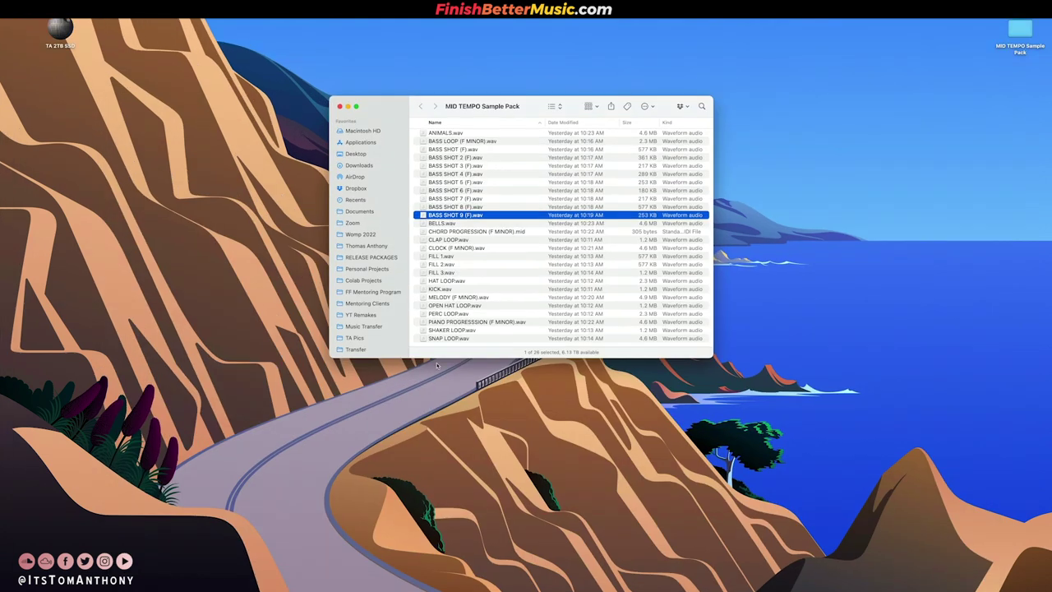
click(451, 134)
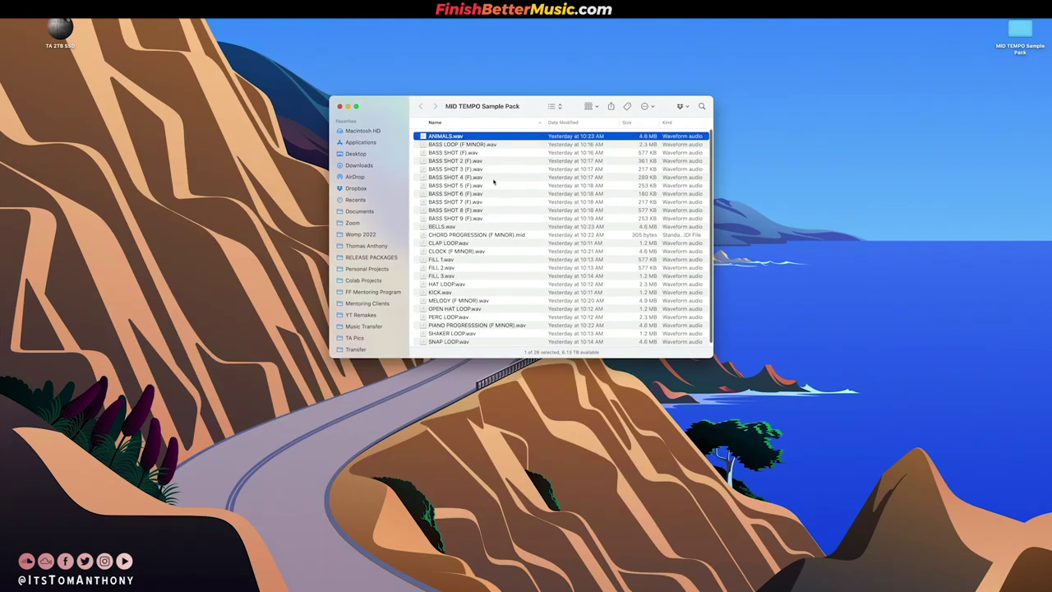
key(space)
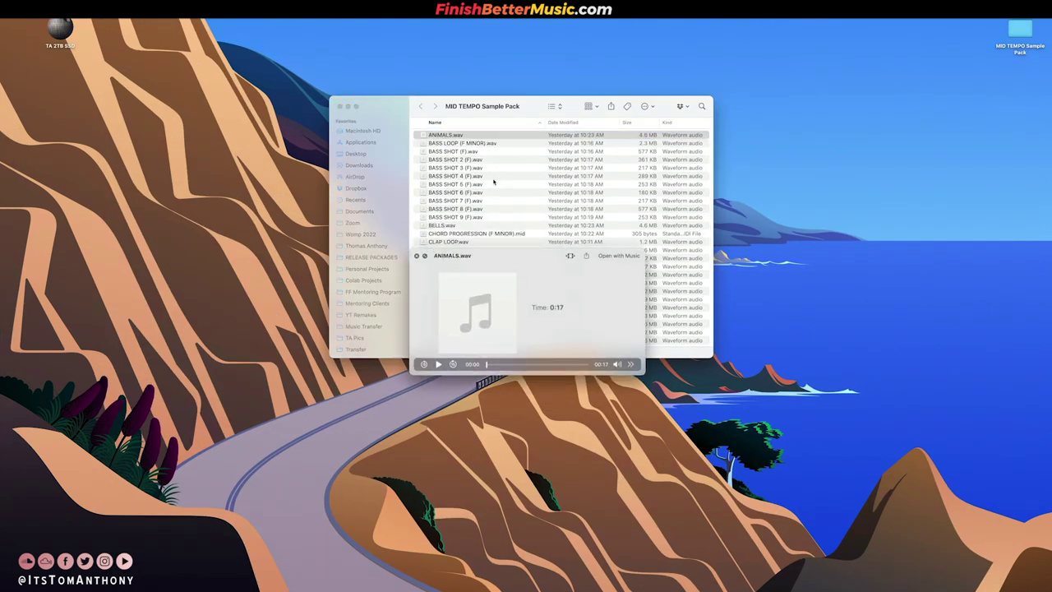
- Preview the samples from BASS LOOP (F MINOR).wav through the bass shots to BELLS.wav
key(Down)
key(Down)
key(Down)
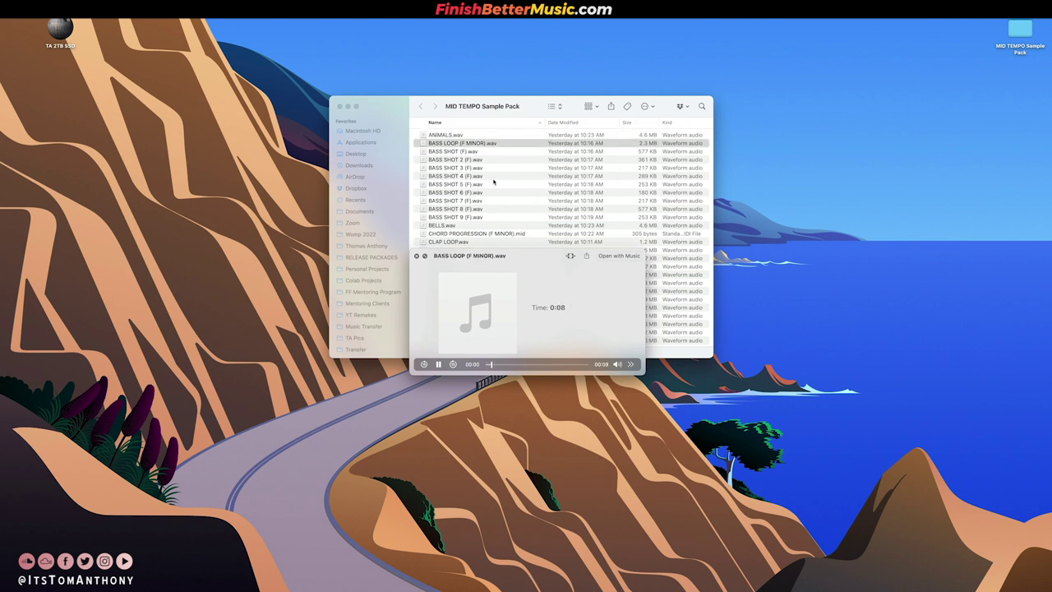
key(Down)
key(Down)
key(Down)
key(Down)
key(Down)
key(Down)
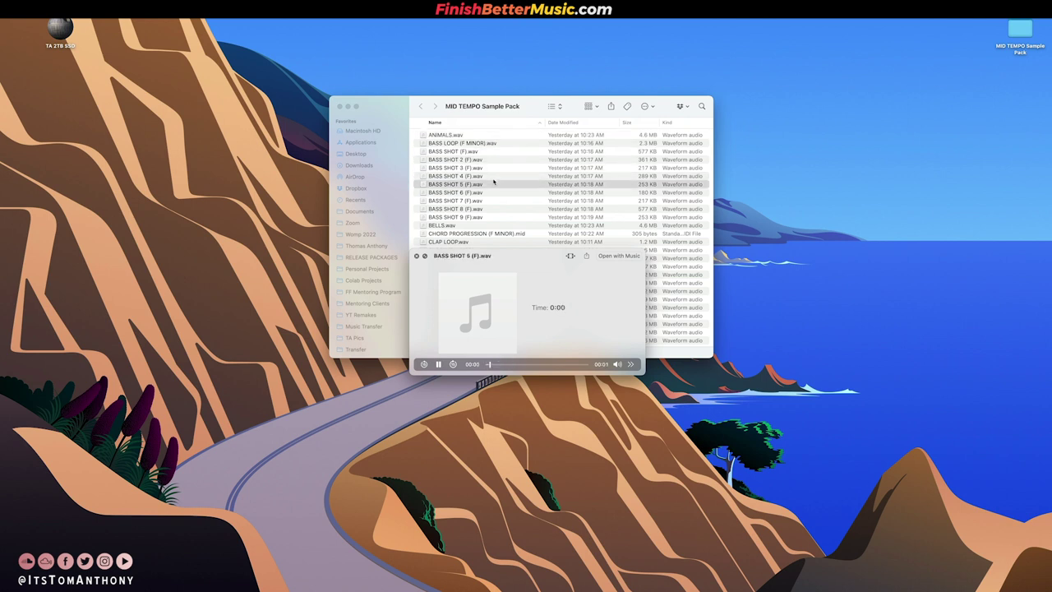
key(Down)
key(Down)
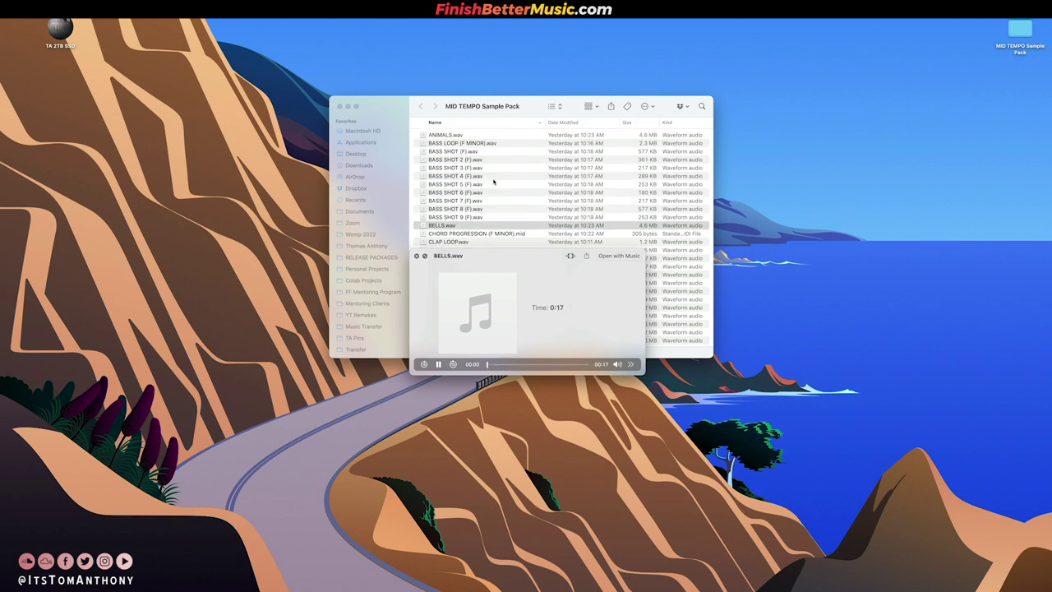
- Preview the files from CHORD PROGRESSION (F MINOR).mid through CLAP LOOP.wav to FILL 3.wav
key(Down)
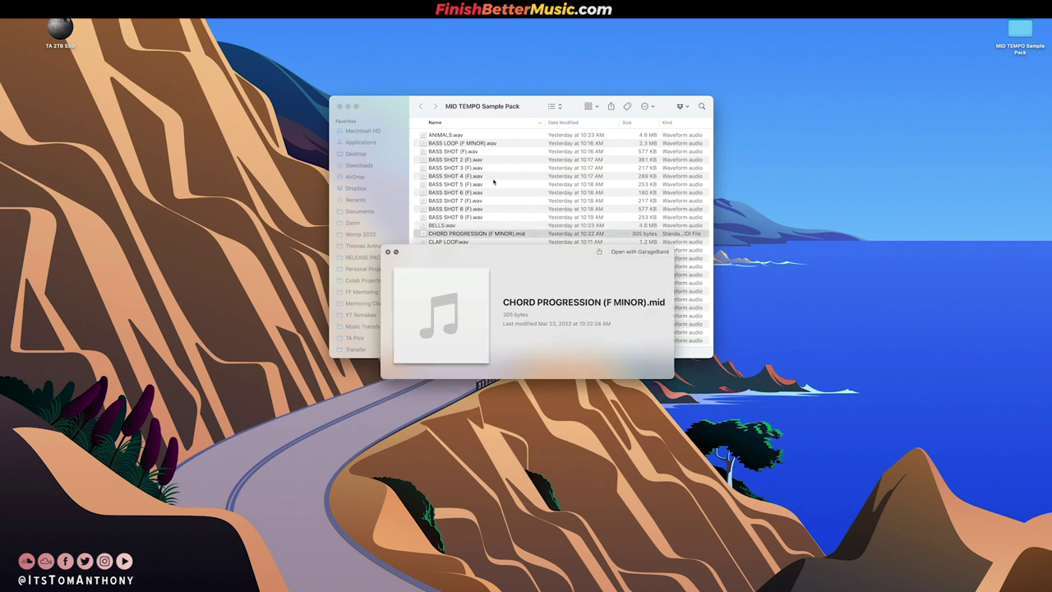
key(Down)
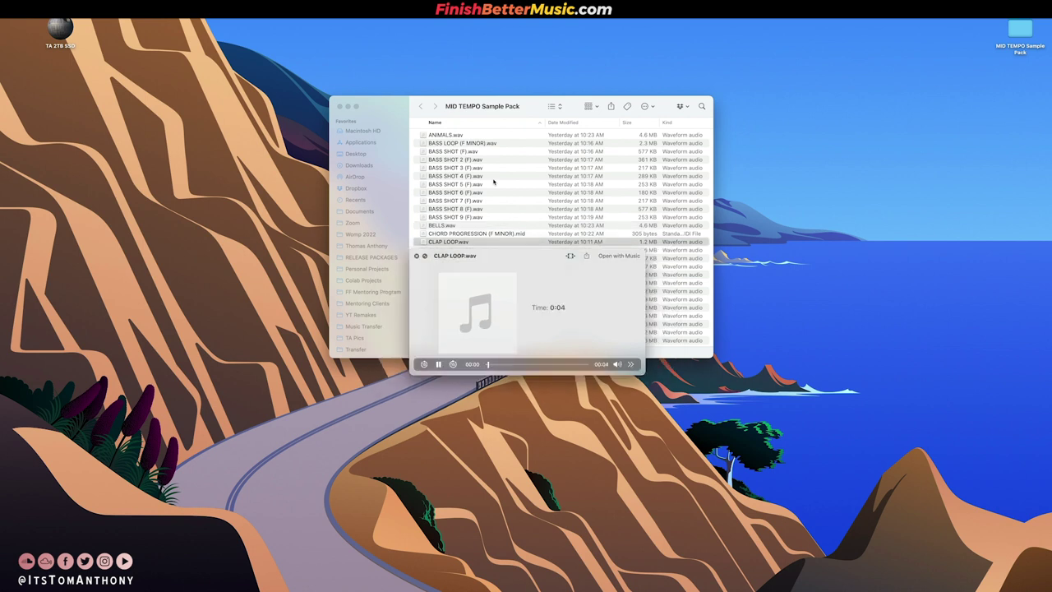
key(Down)
key(Down)
key(Down)
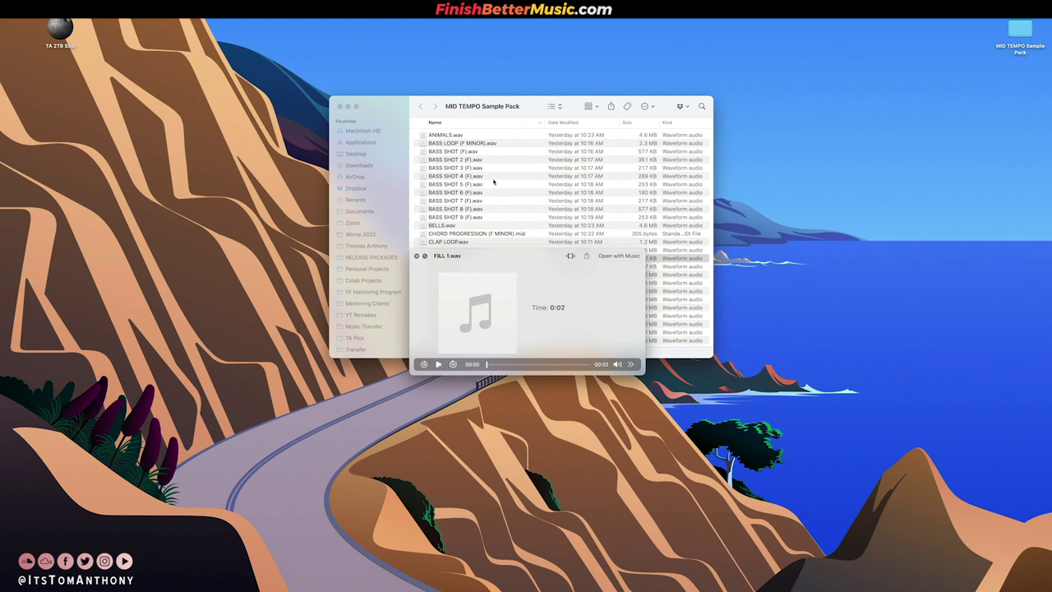
key(Down)
key(Down)
key(Down)
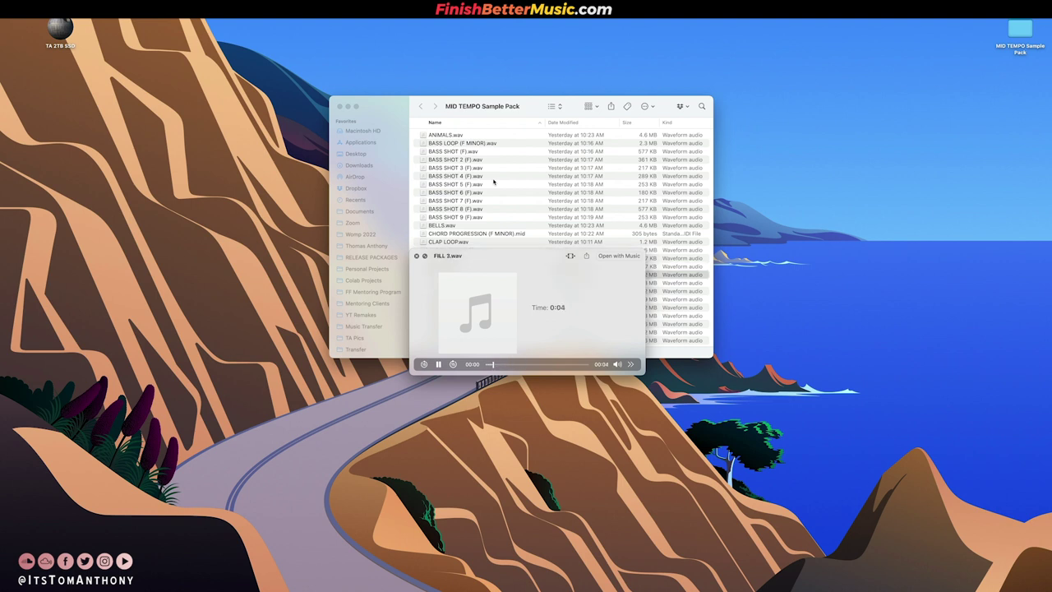
- Preview the remaining samples down to SNAP LOOP.wav and close the preview
key(Down)
key(Down)
key(Down)
key(Down)
key(Down)
key(Down)
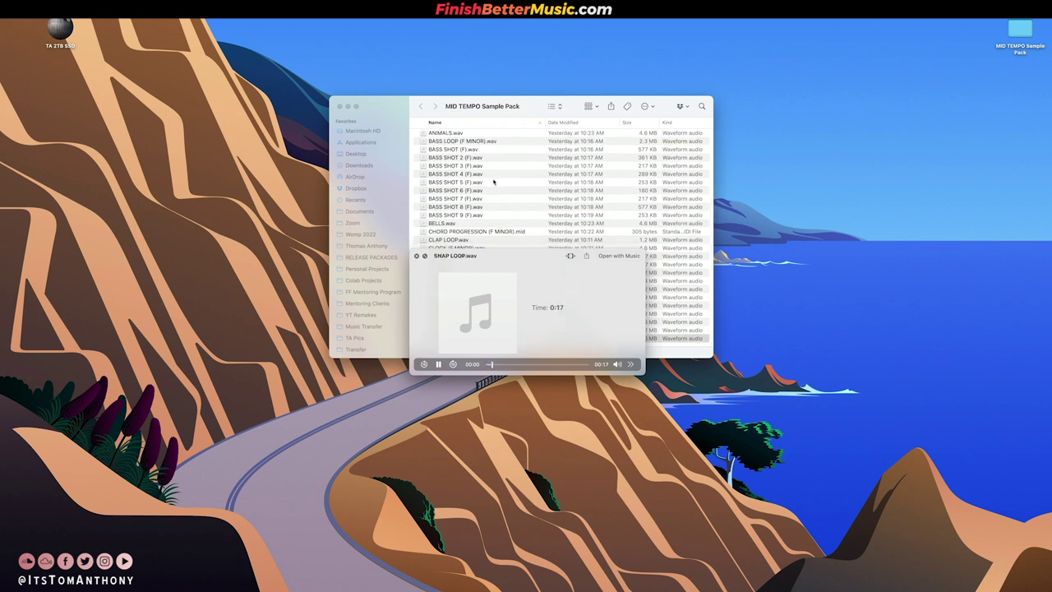
key(space)
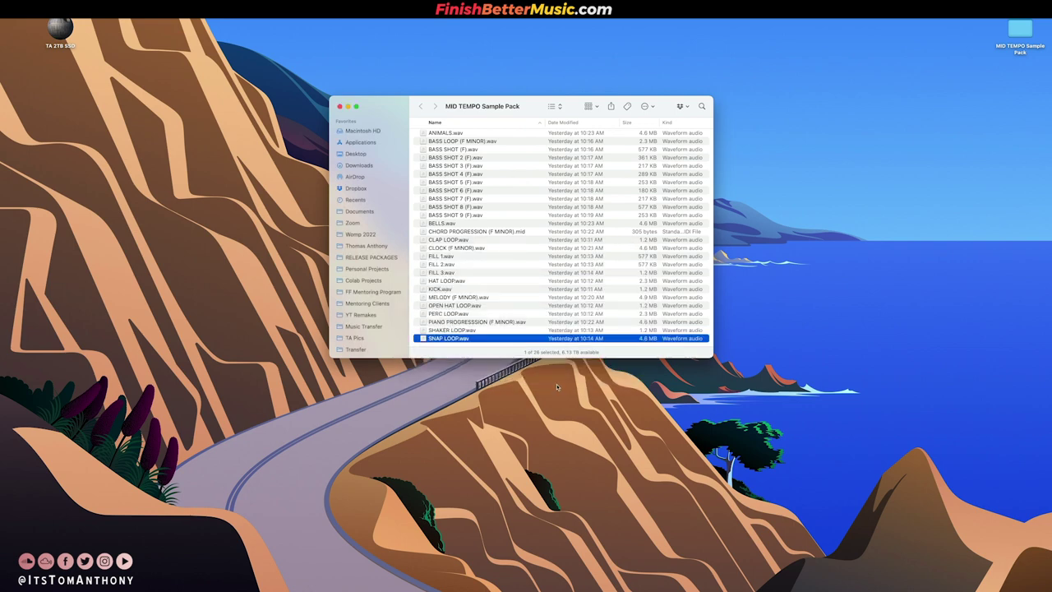
- Switch back to Ableton Live and fold the BASS group in the arrangement
key(ctrl+Right)
scroll(700, 228, right, 3)
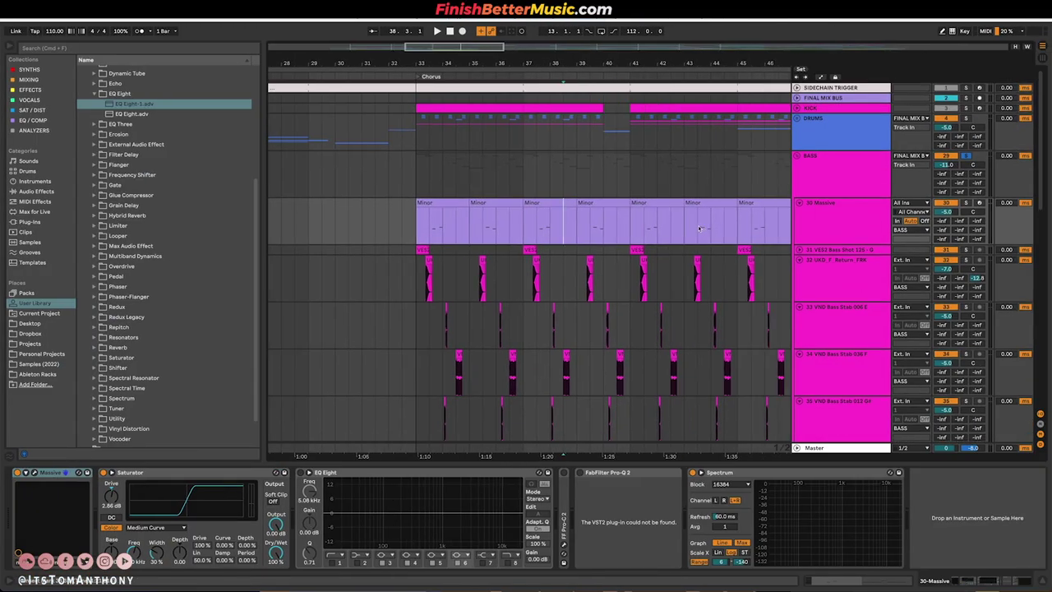
scroll(699, 228, left, 3)
scroll(739, 198, down, 3)
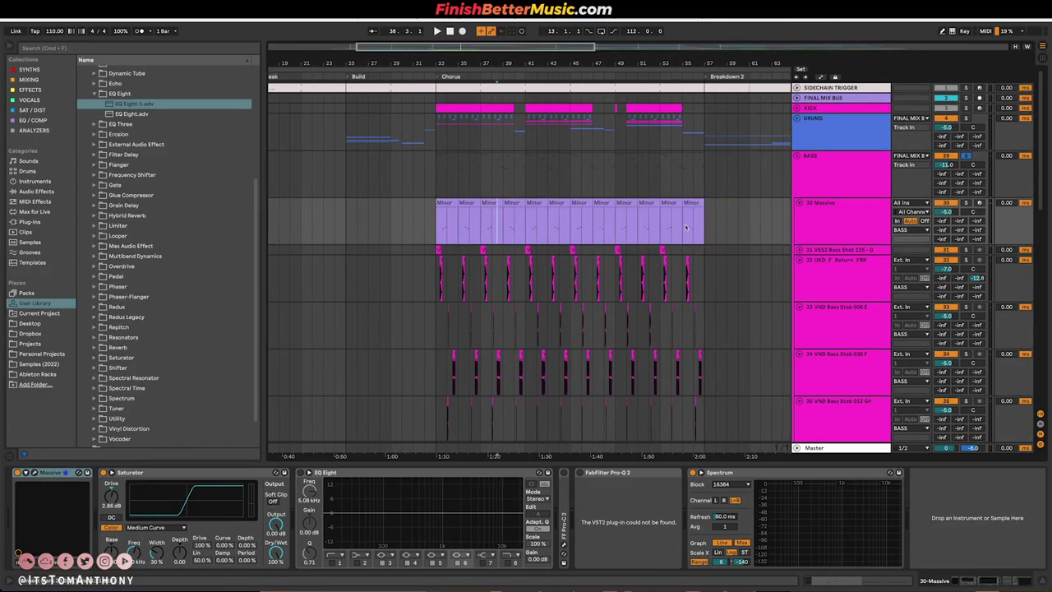
click(798, 158)
scroll(558, 182, down, 5)
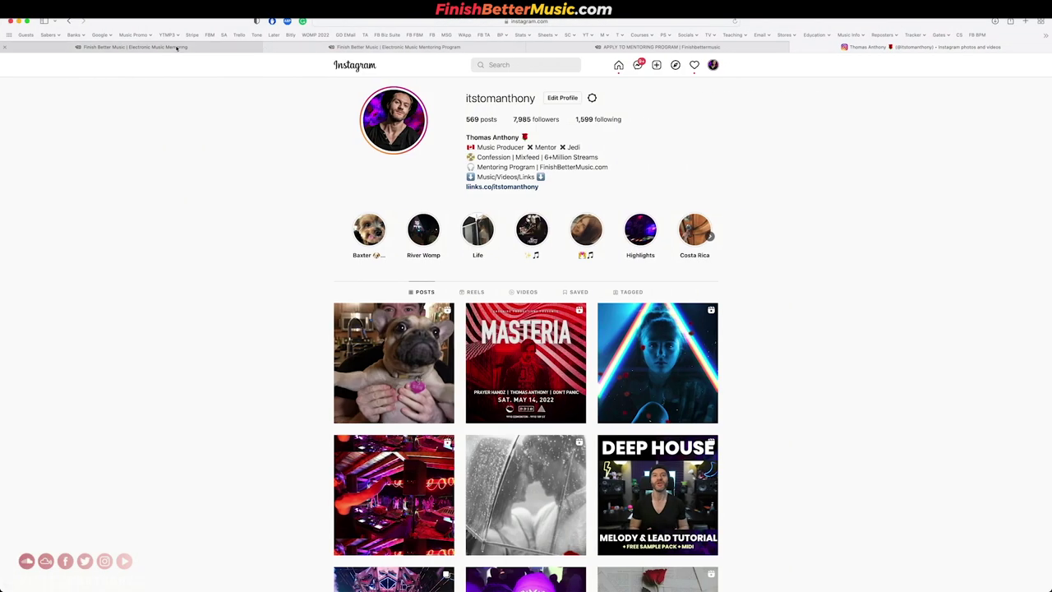
- Show the Finish Better Music mixing and mastering bootcamp page, followed by the music mentoring program page
click(251, 46)
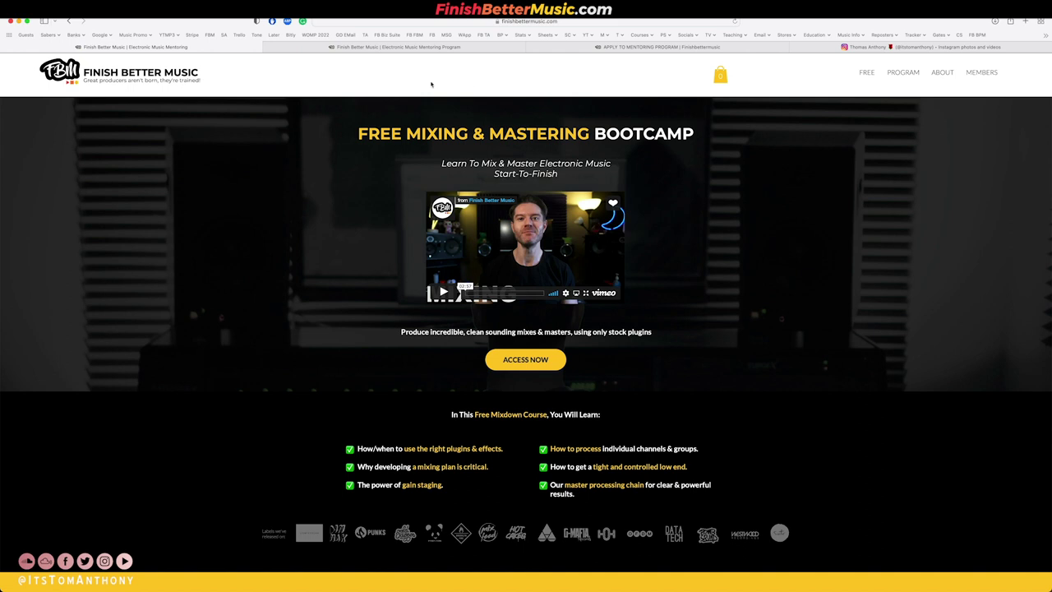
click(368, 47)
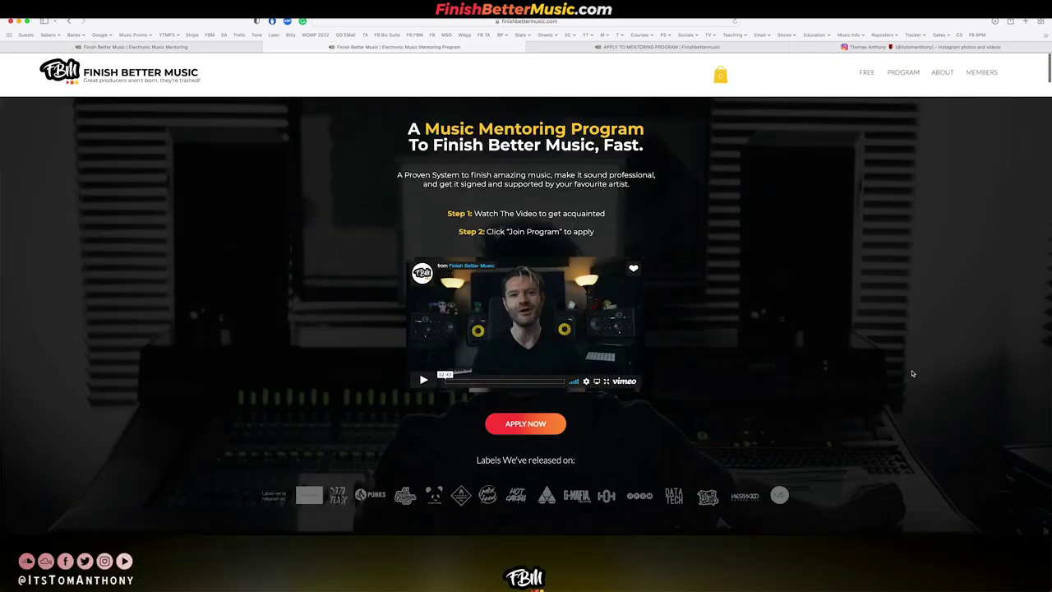